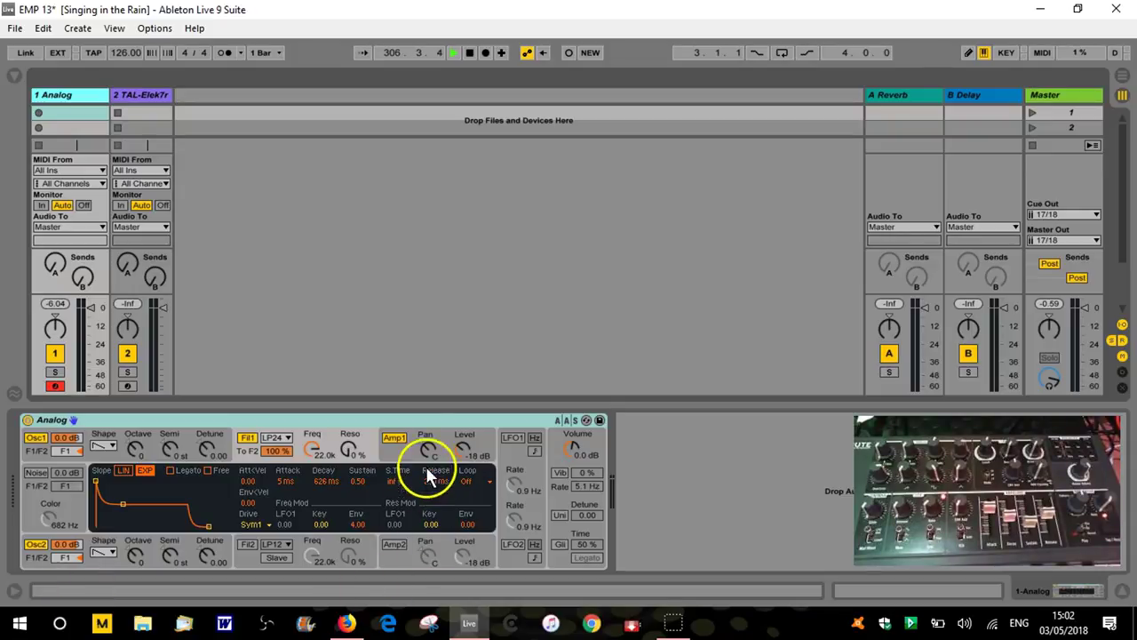
- Show the Amp1 settings, try changing the pan envelope modulation, and reset it to 0
{"action": "left_click", "coordinate": [429, 438]}
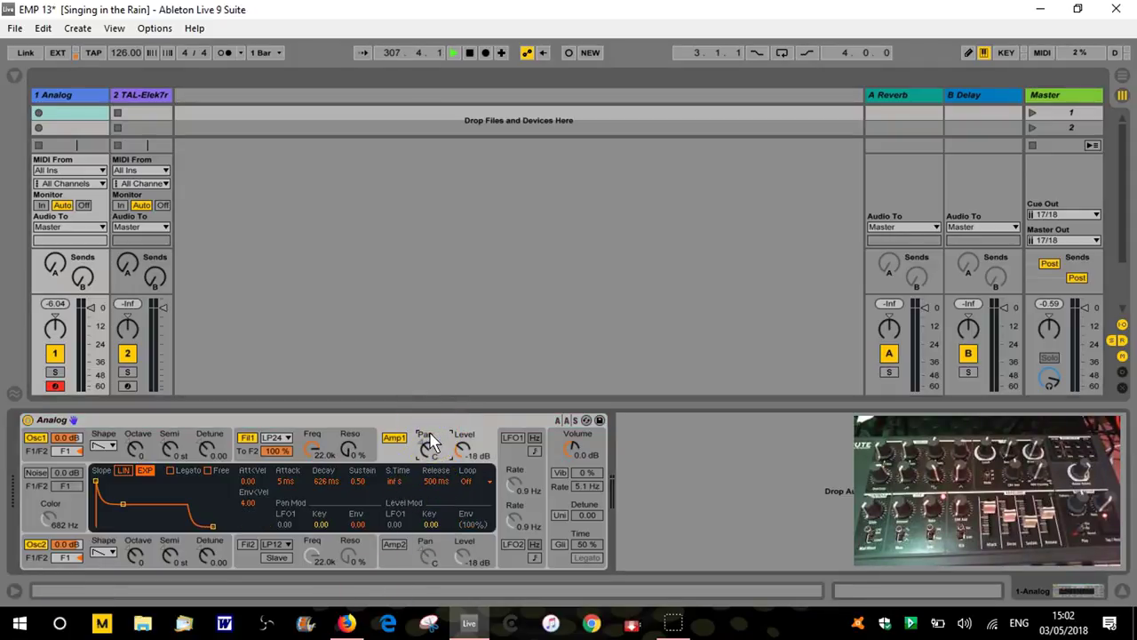
{"action": "mouse_move", "coordinate": [355, 525]}
{"action": "left_mouse_down"}
{"action": "mouse_move", "coordinate": [347, 540]}
{"action": "mouse_move", "coordinate": [352, 521]}
{"action": "mouse_move", "coordinate": [358, 531]}
{"action": "left_mouse_up"}
{"action": "left_click", "coordinate": [361, 526]}
{"action": "type", "text": "0"}
{"action": "key", "text": "Return"}
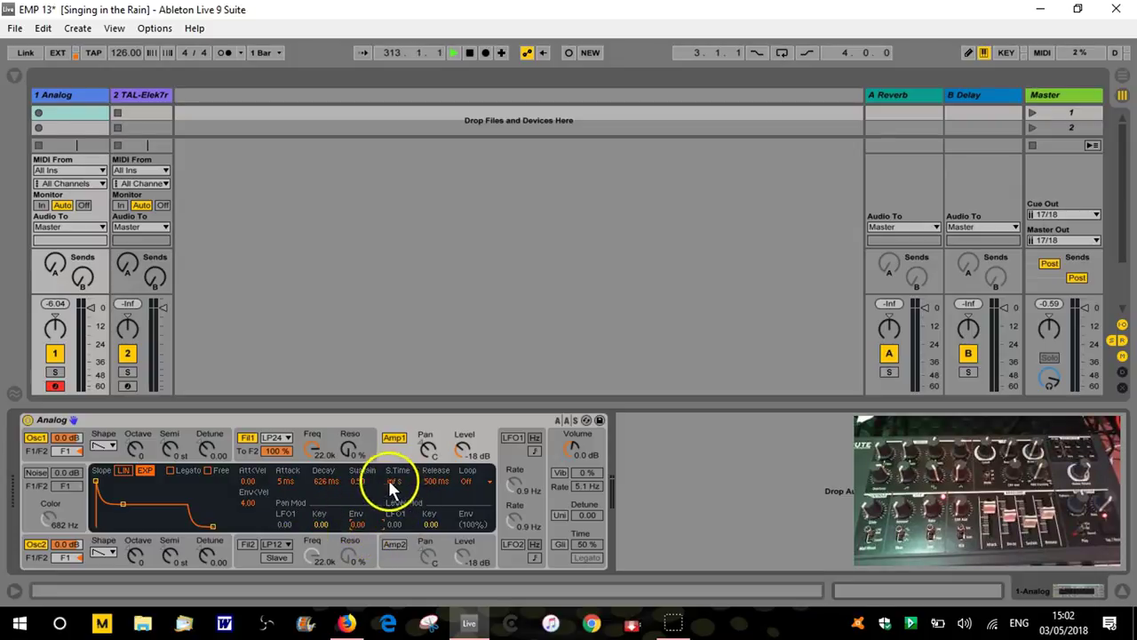
- Adjust the envelope modulation amount of filter 1's frequency and set it to 0
{"action": "left_click", "coordinate": [299, 430]}
{"action": "mouse_move", "coordinate": [351, 525]}
{"action": "left_mouse_down"}
{"action": "mouse_move", "coordinate": [352, 514]}
{"action": "mouse_move", "coordinate": [351, 526]}
{"action": "left_mouse_up"}
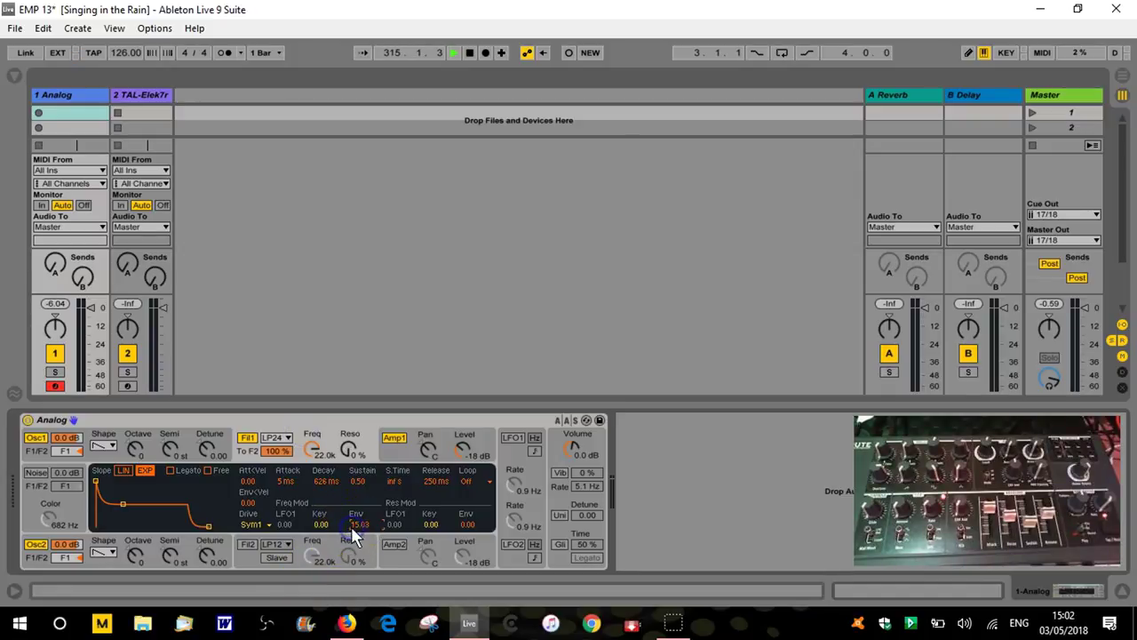
{"action": "key", "text": "Return"}
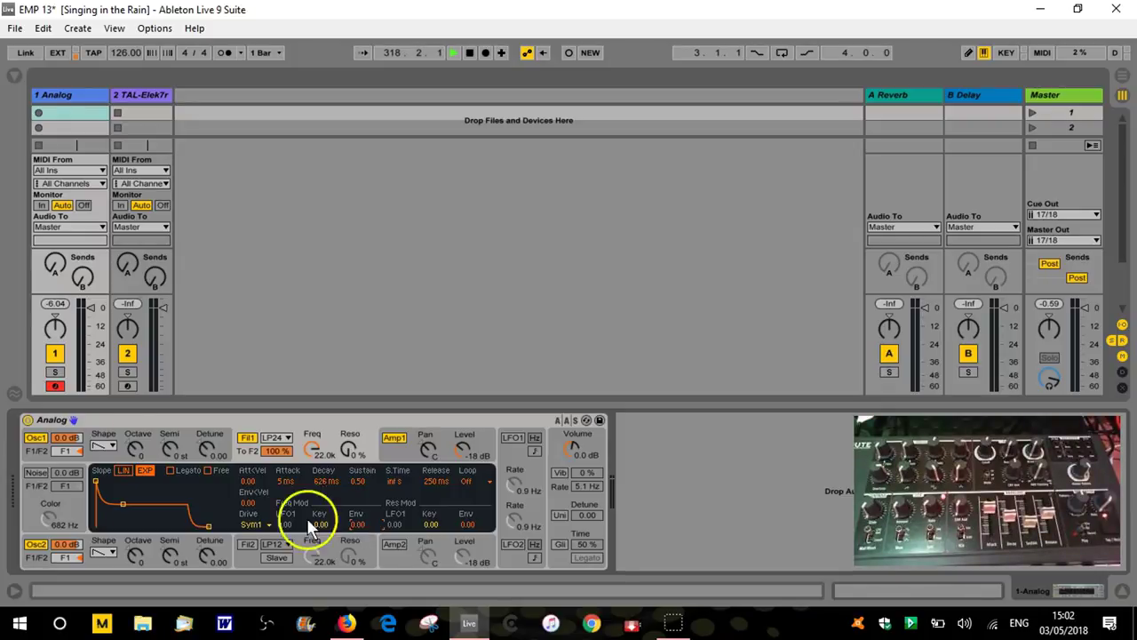
- View the TAL-Elek7ro synth on the second track and return to the Analog track
{"action": "left_click", "coordinate": [55, 106]}
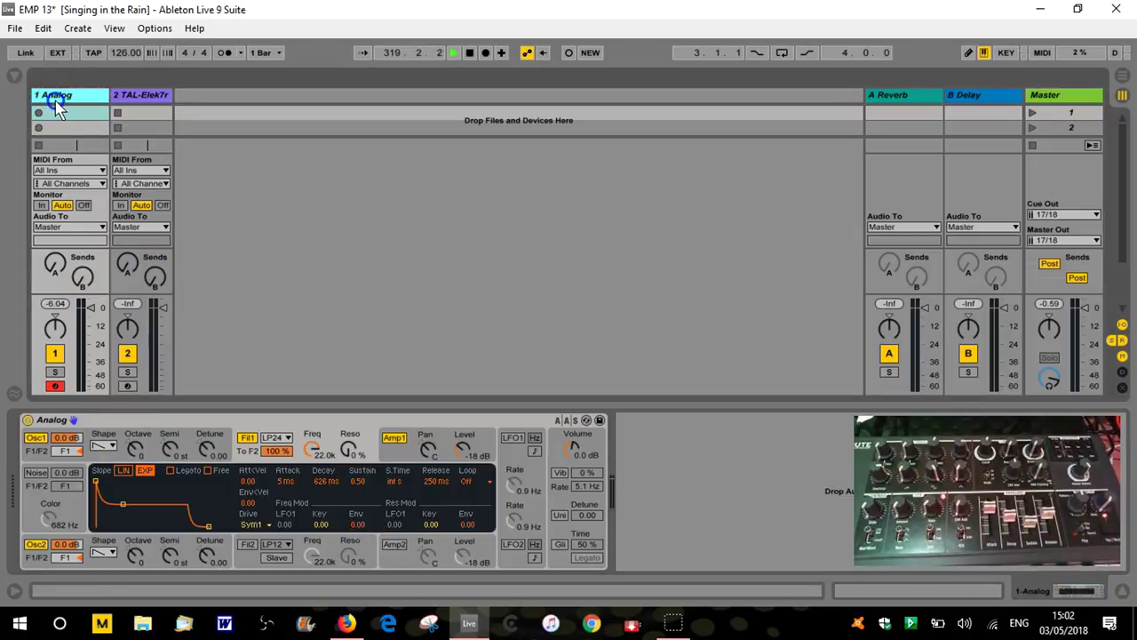
{"action": "left_click", "coordinate": [153, 94]}
{"action": "left_click", "coordinate": [452, 87]}
{"action": "left_click_drag", "start_coordinate": [472, 26], "coordinate": [487, 46]}
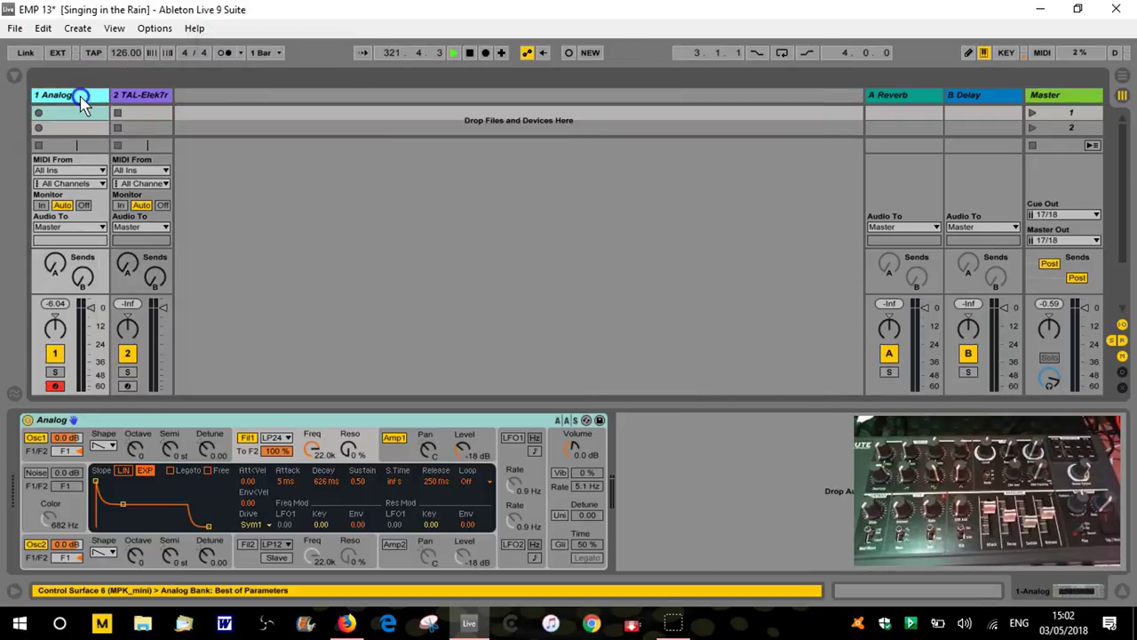
{"action": "left_click", "coordinate": [89, 111]}
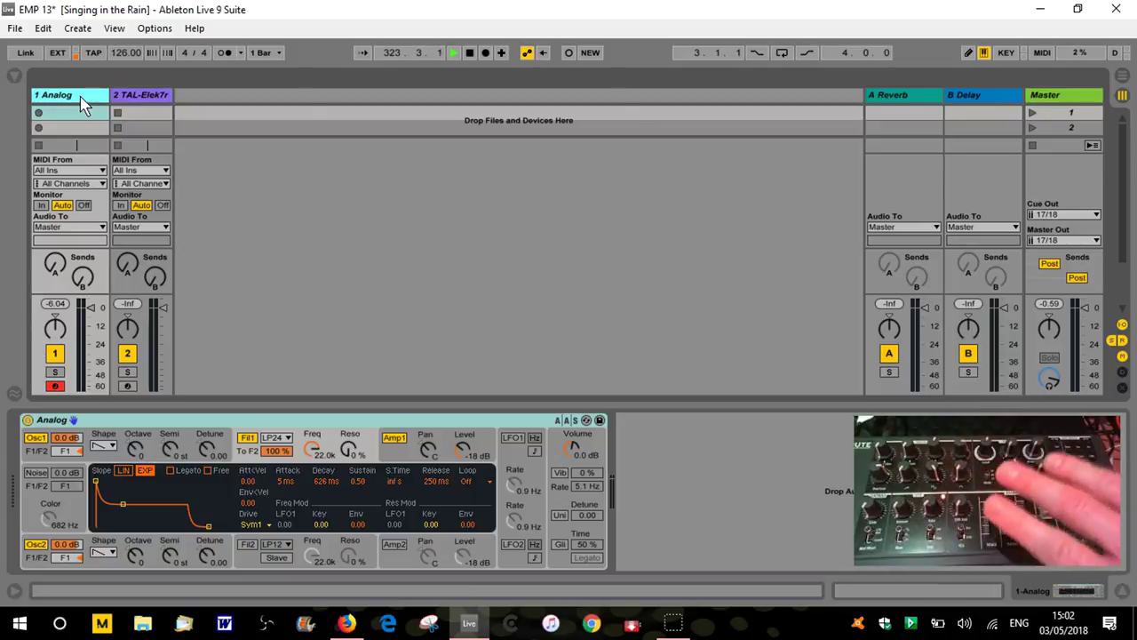
{"action": "left_click", "coordinate": [77, 173]}
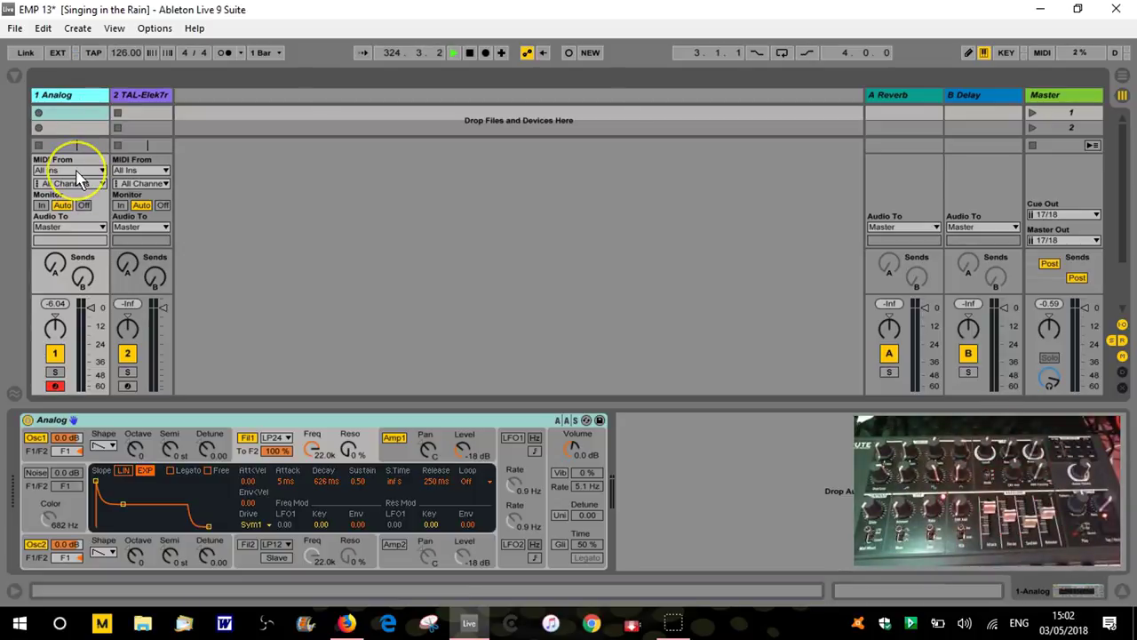
- Shape the Amp1 envelope with a decay of about 469 ms, sustain 1.00 and release 5 ms, and play a test note
{"action": "left_click", "coordinate": [449, 442]}
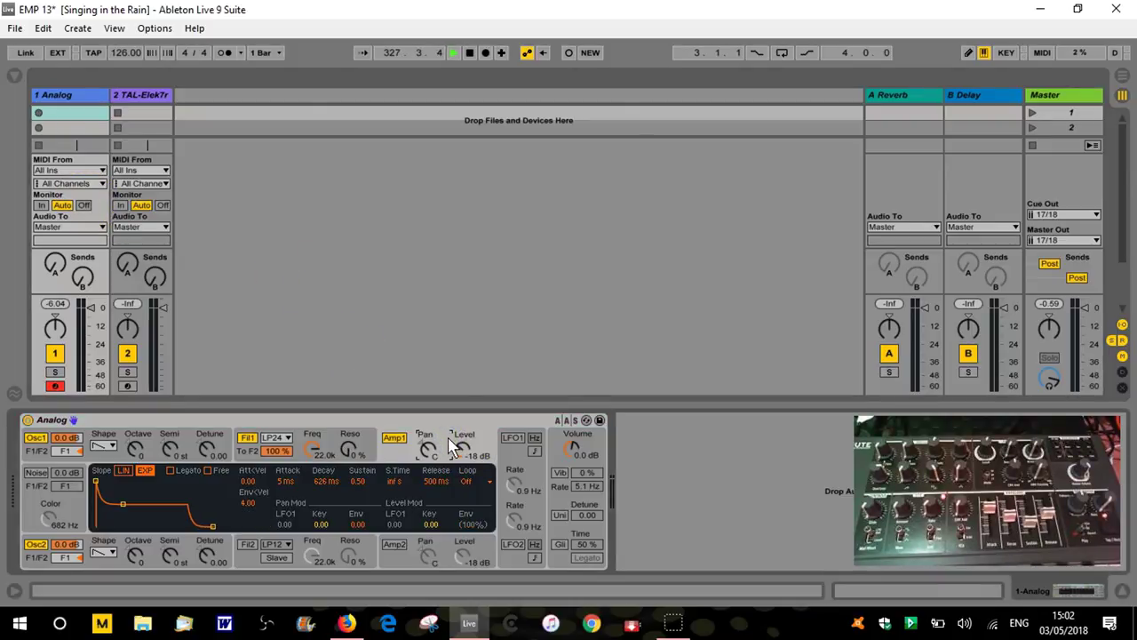
{"action": "left_click", "coordinate": [128, 501]}
{"action": "left_click_drag", "start_coordinate": [127, 502], "coordinate": [122, 478]}
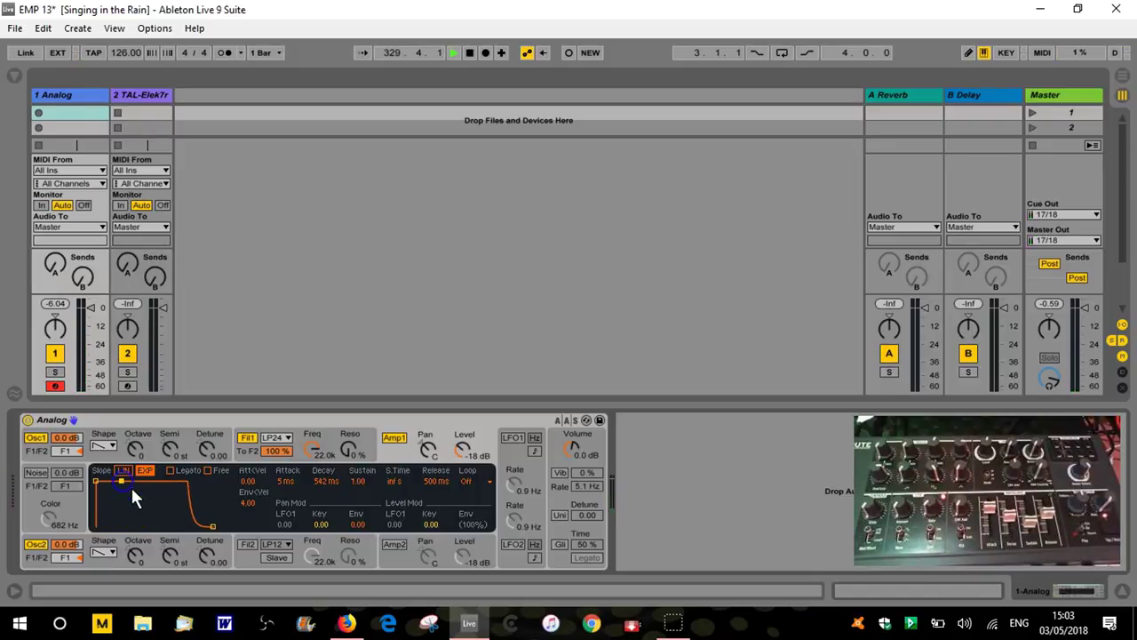
{"action": "left_click", "coordinate": [96, 481]}
{"action": "left_click_drag", "start_coordinate": [211, 526], "coordinate": [188, 533]}
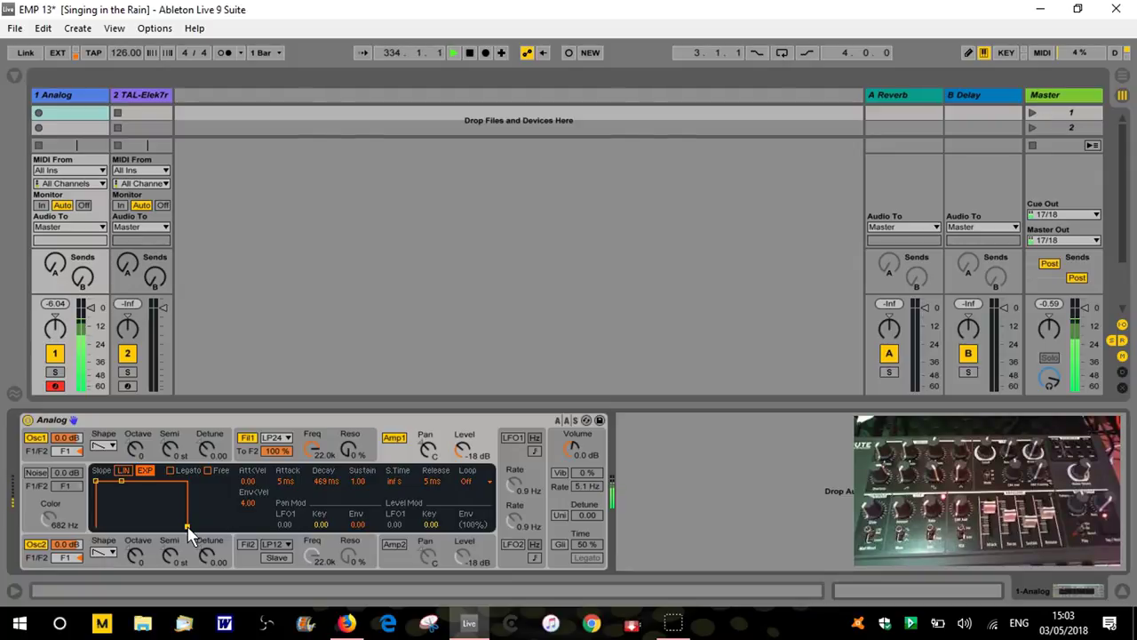
{"action": "key", "text": "z"}
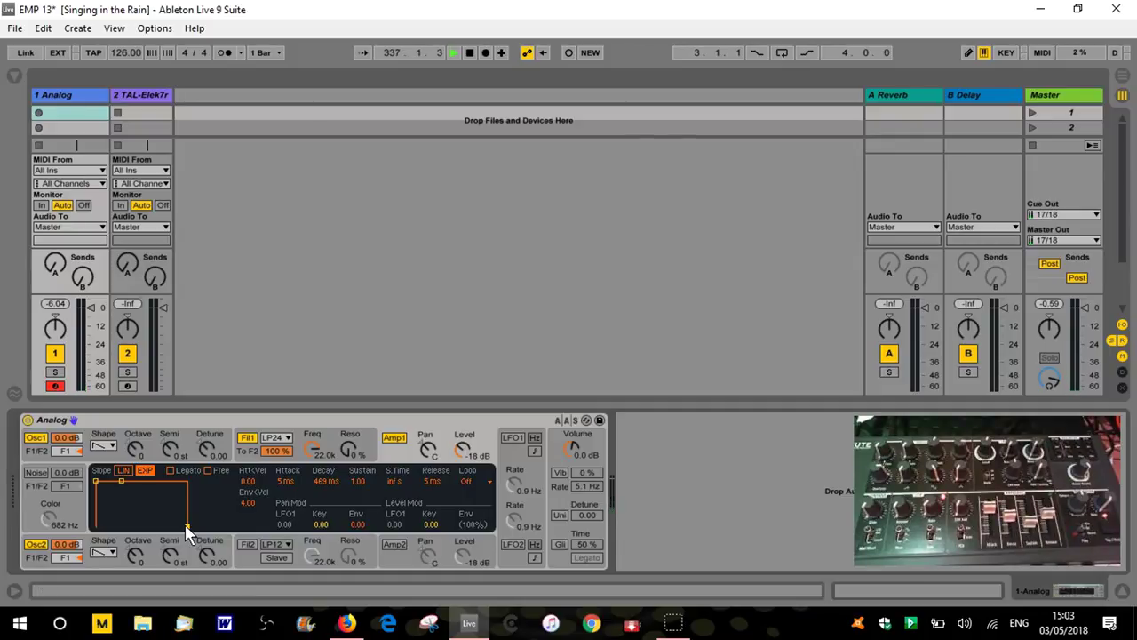
- Compare Analog's filter 1 settings with the filter section and contour control of the TAL-Elek7ro synth
{"action": "left_click", "coordinate": [310, 439]}
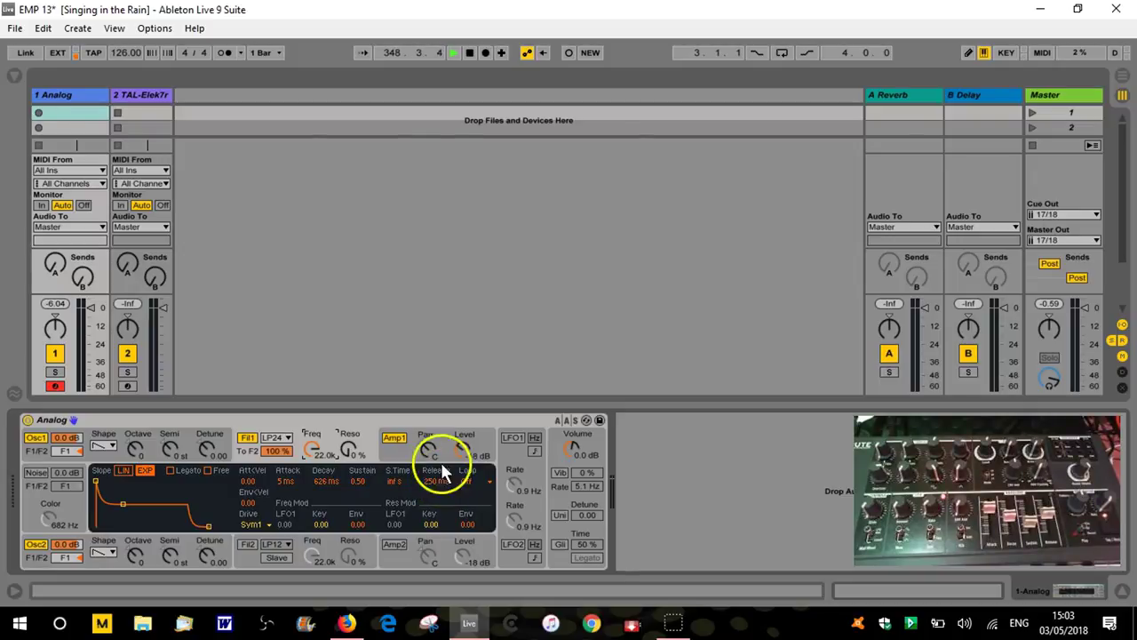
{"action": "left_click", "coordinate": [138, 101]}
{"action": "left_click", "coordinate": [373, 71]}
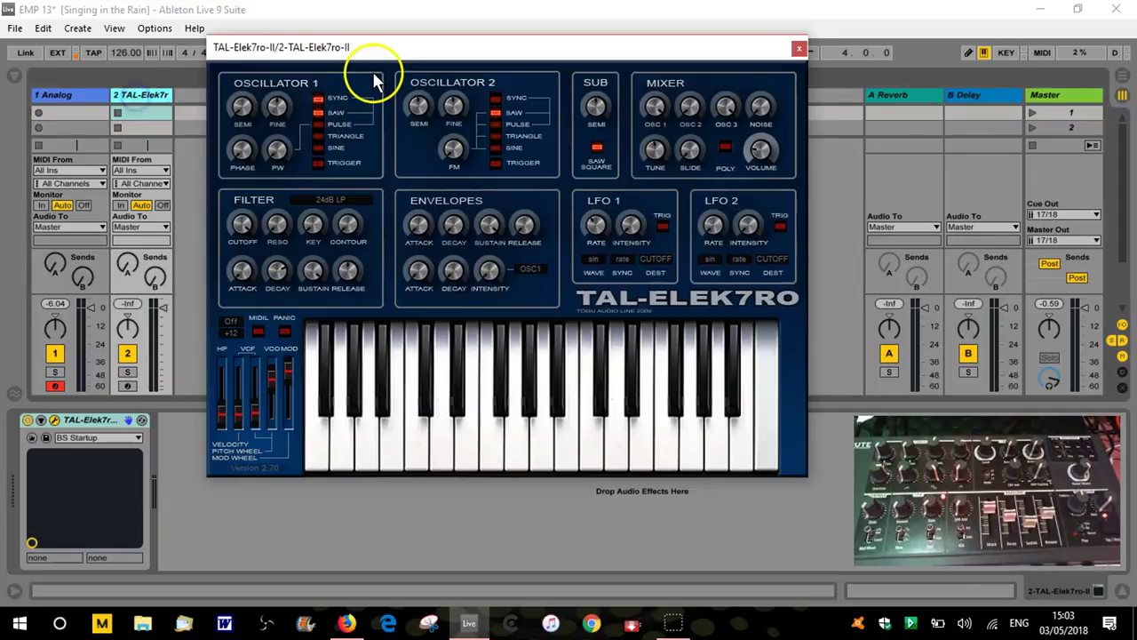
{"action": "left_click", "coordinate": [255, 214]}
{"action": "left_click", "coordinate": [356, 203]}
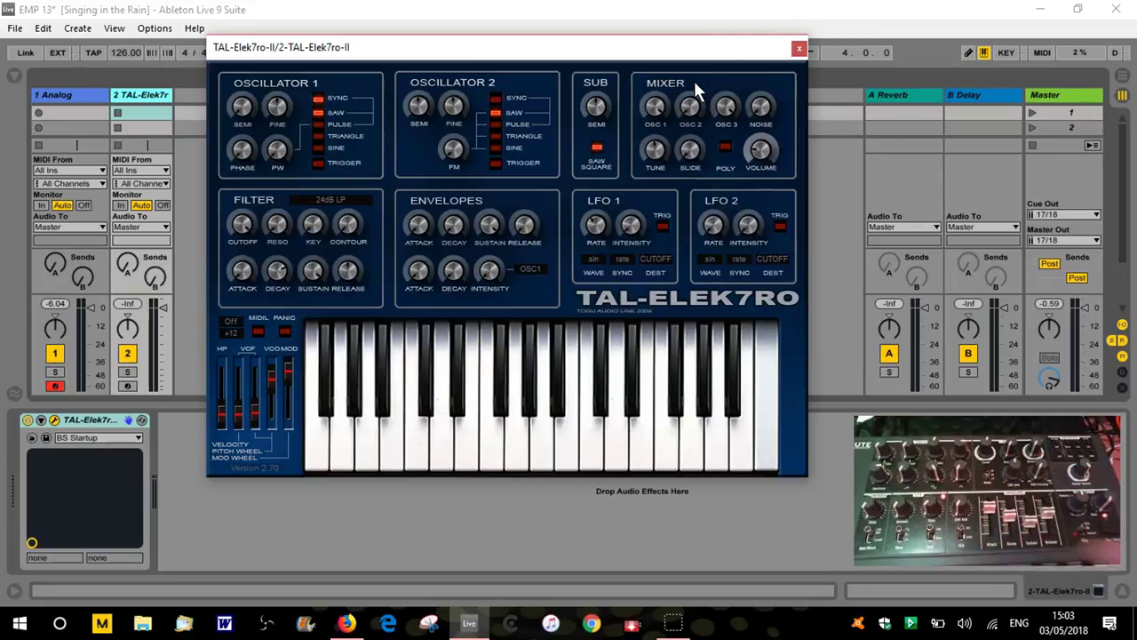
{"action": "left_click", "coordinate": [72, 100]}
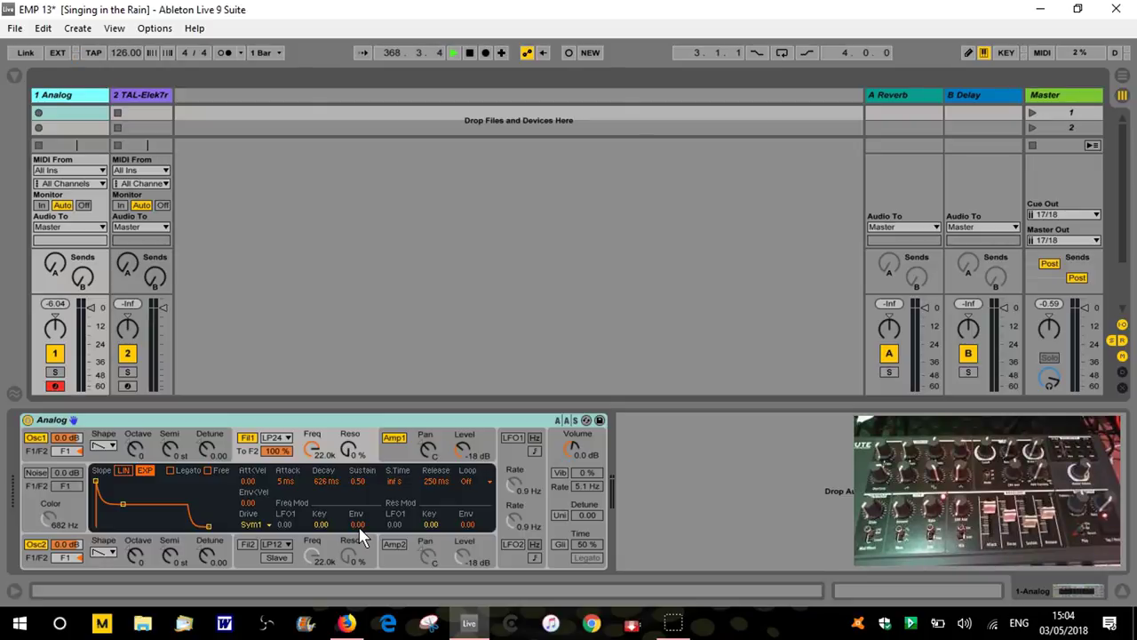
- Raise filter 1's frequency envelope amount to 16, and reset it to 0
{"action": "left_click_drag", "start_coordinate": [358, 525], "coordinate": [358, 511]}
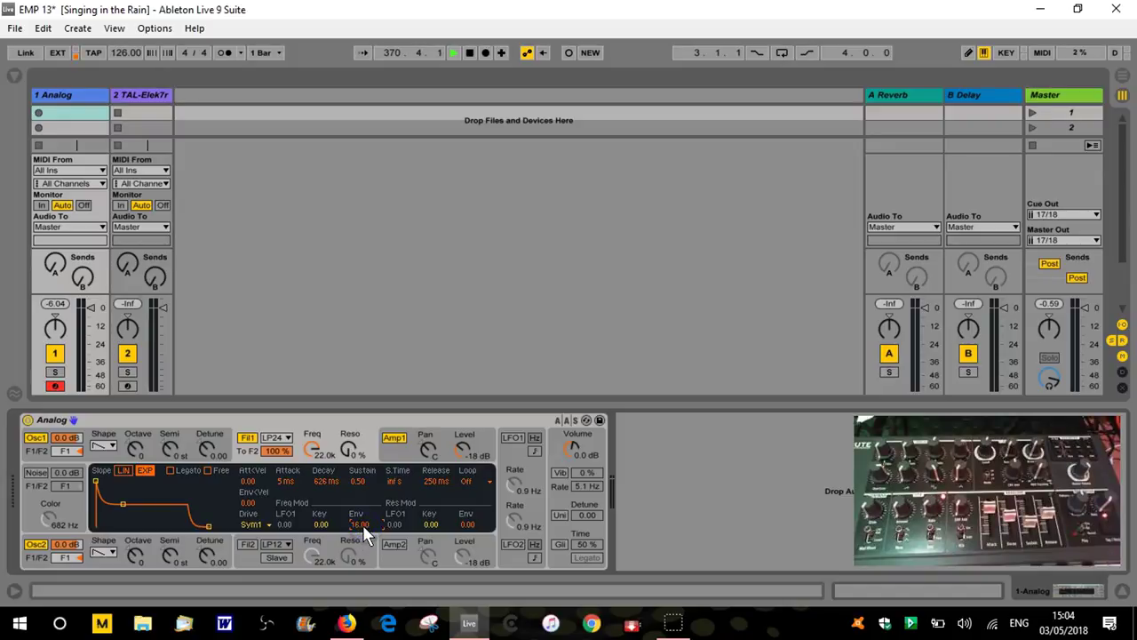
{"action": "type", "text": "0"}
{"action": "key", "text": "Return"}
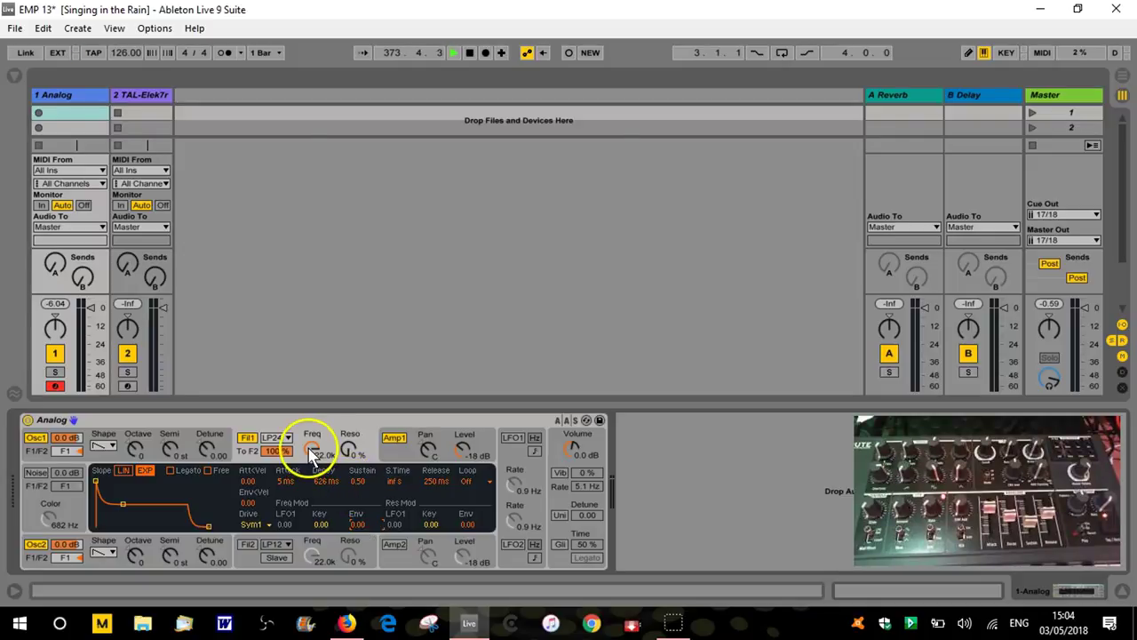
- Sweep filter 1's cutoff frequency, leave it at about 2.8k, and try the frequency envelope amount
{"action": "left_click_drag", "start_coordinate": [311, 448], "coordinate": [310, 471]}
{"action": "left_click_drag", "start_coordinate": [313, 455], "coordinate": [317, 489]}
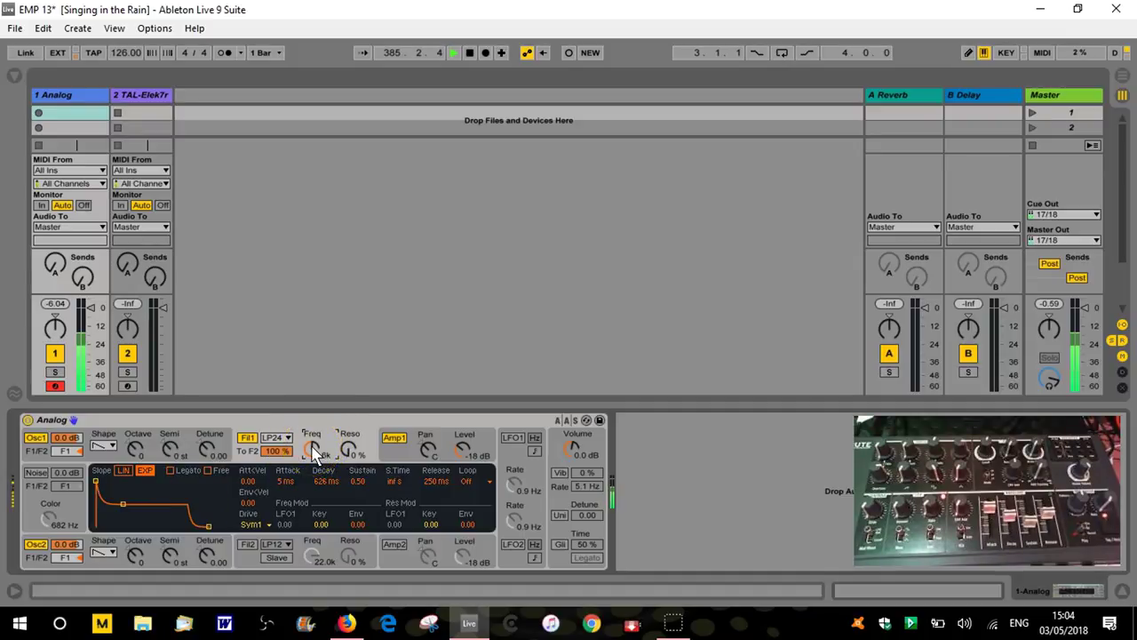
{"action": "left_click_drag", "start_coordinate": [312, 446], "coordinate": [311, 446]}
{"action": "left_click_drag", "start_coordinate": [311, 447], "coordinate": [313, 448]}
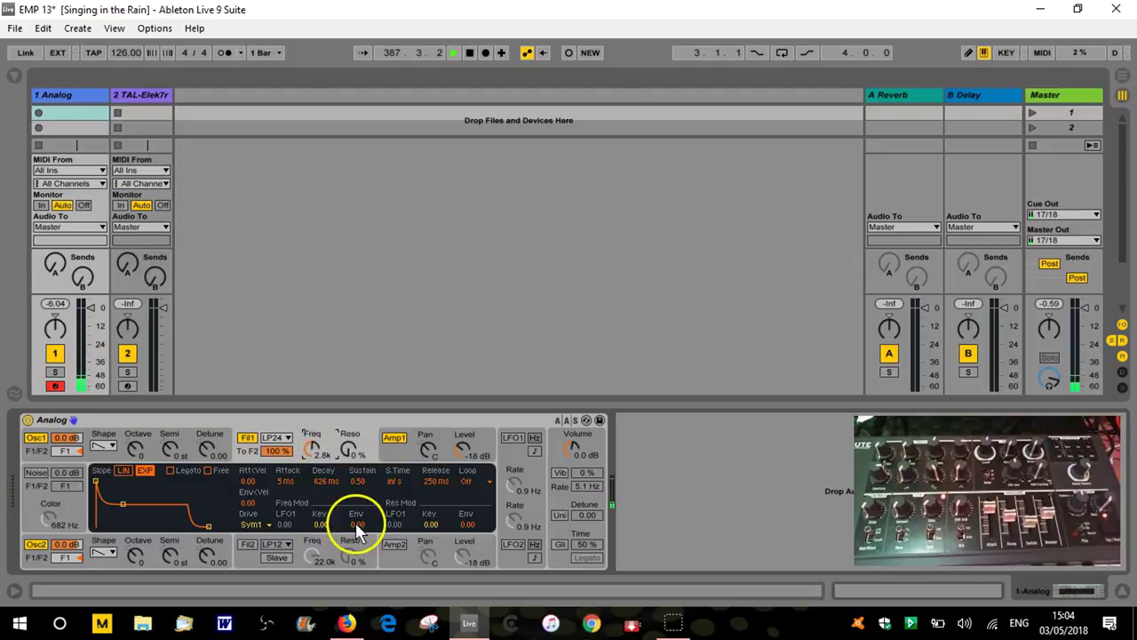
{"action": "left_click_drag", "start_coordinate": [355, 529], "coordinate": [355, 532]}
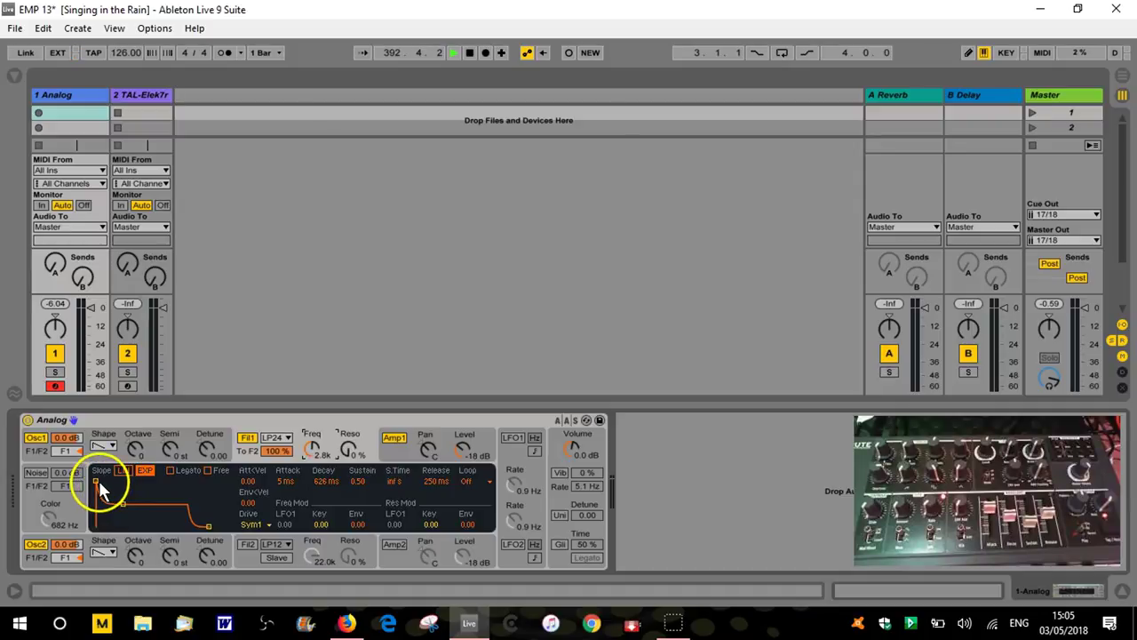
- Compare the linear and exponential slopes of filter 1's envelope, keep linear, and lengthen the attack to about 2.65 s
{"action": "left_click_drag", "start_coordinate": [95, 481], "coordinate": [126, 476]}
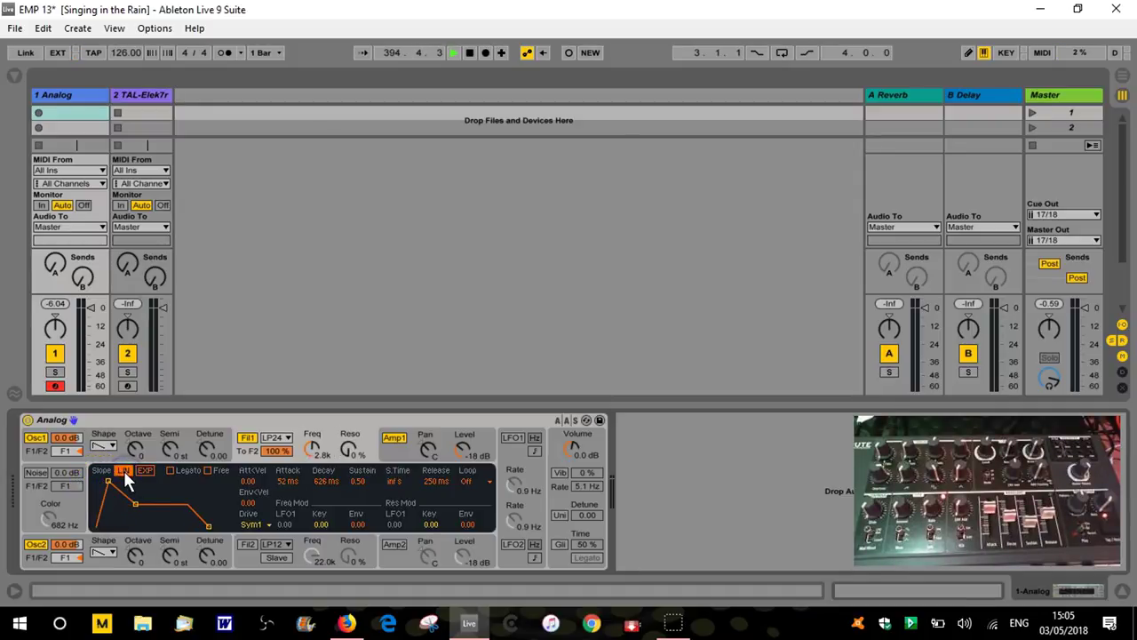
{"action": "left_click", "coordinate": [145, 471]}
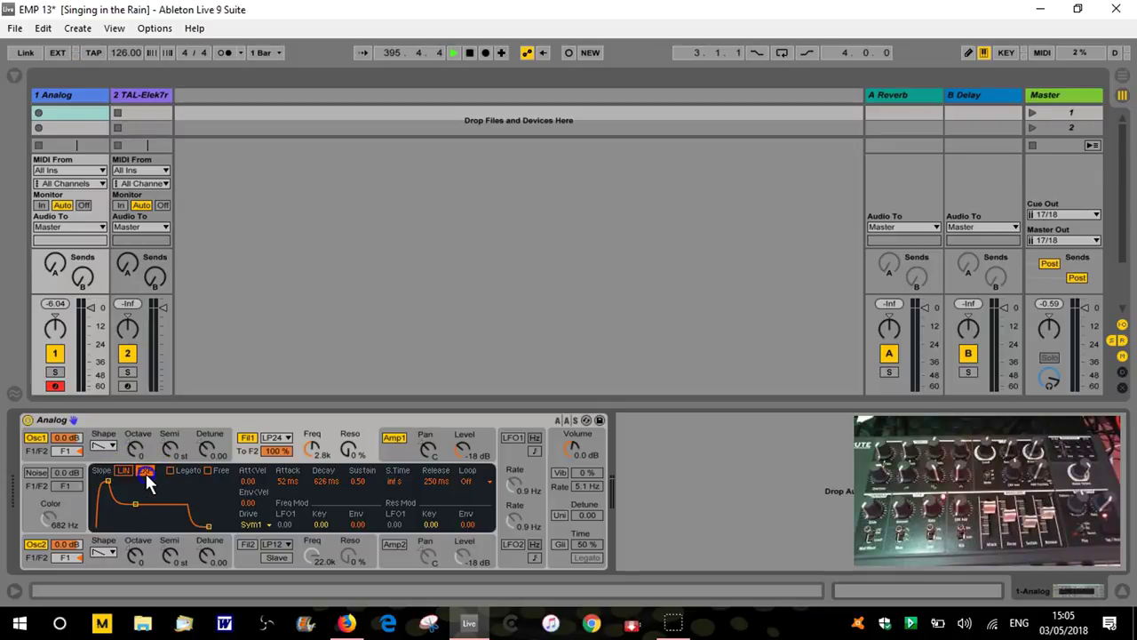
{"action": "mouse_move", "coordinate": [110, 481]}
{"action": "left_mouse_down"}
{"action": "mouse_move", "coordinate": [141, 483]}
{"action": "mouse_move", "coordinate": [103, 481]}
{"action": "left_mouse_up"}
{"action": "left_click", "coordinate": [124, 470]}
{"action": "left_click_drag", "start_coordinate": [105, 478], "coordinate": [131, 480]}
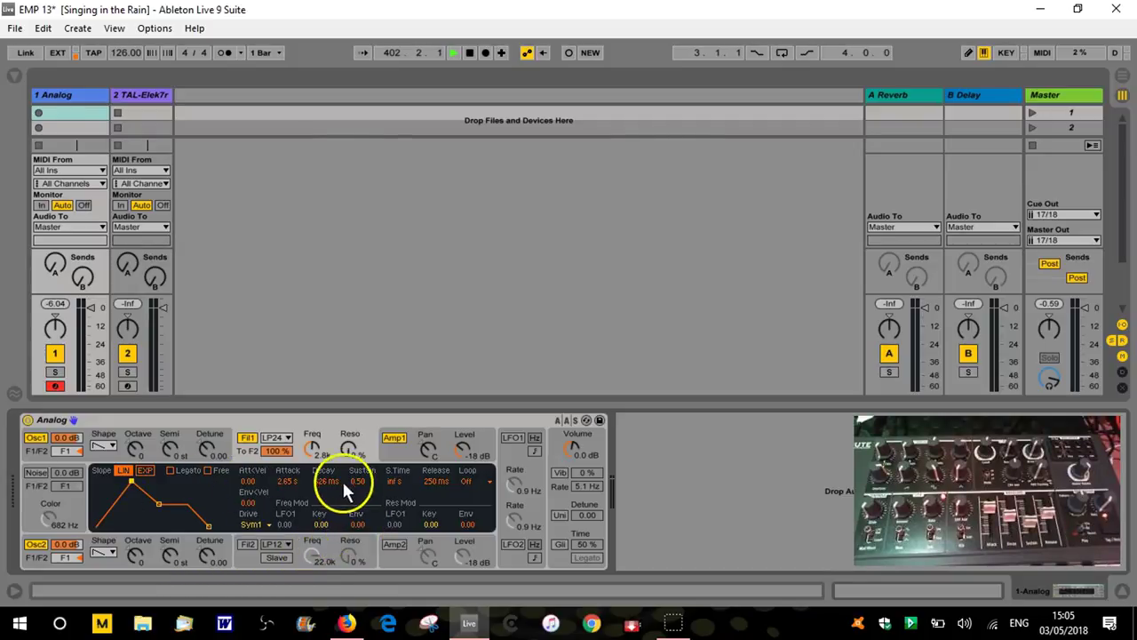
- Lower filter 1's cutoff frequency to about 2.0k and try a frequency envelope amount of about 6
{"action": "left_click_drag", "start_coordinate": [312, 447], "coordinate": [312, 458]}
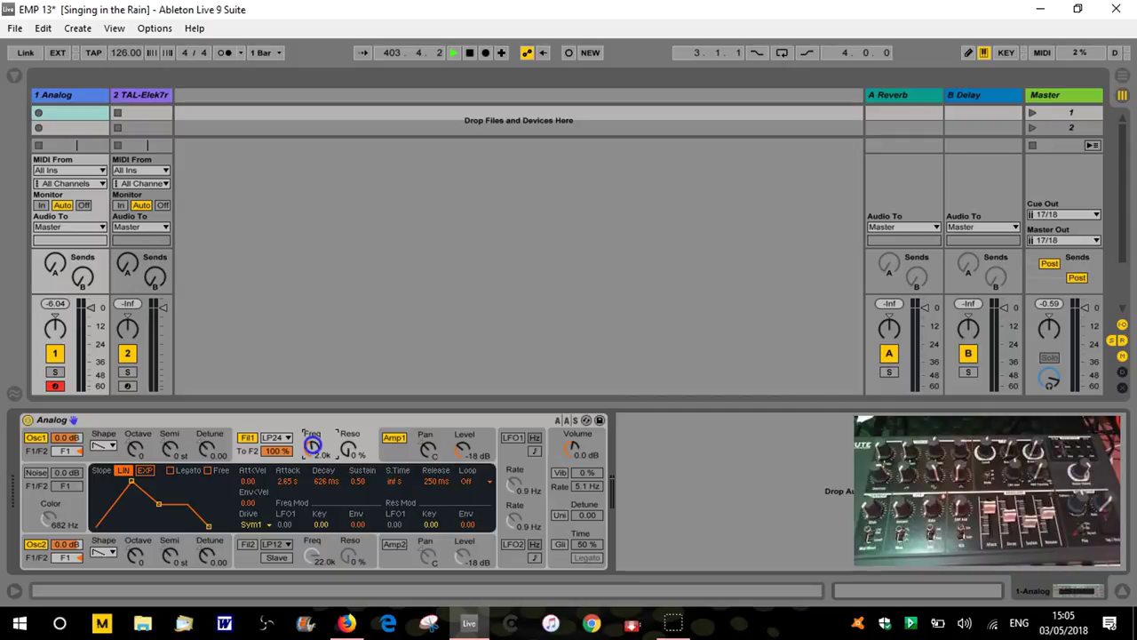
{"action": "left_click", "coordinate": [358, 528]}
{"action": "left_click_drag", "start_coordinate": [358, 524], "coordinate": [362, 531]}
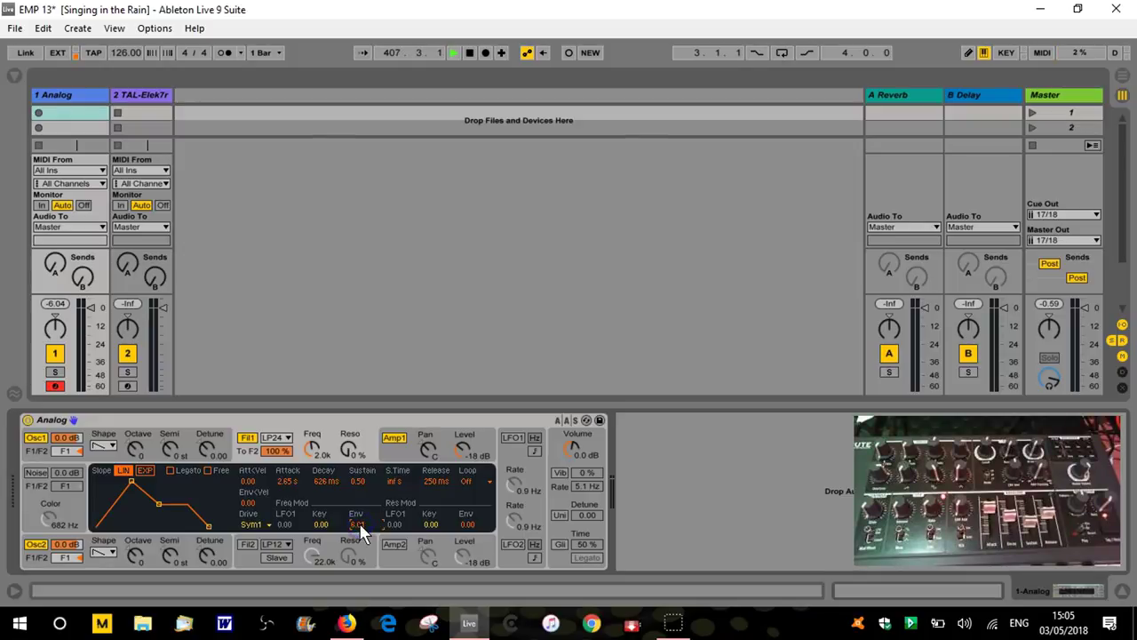
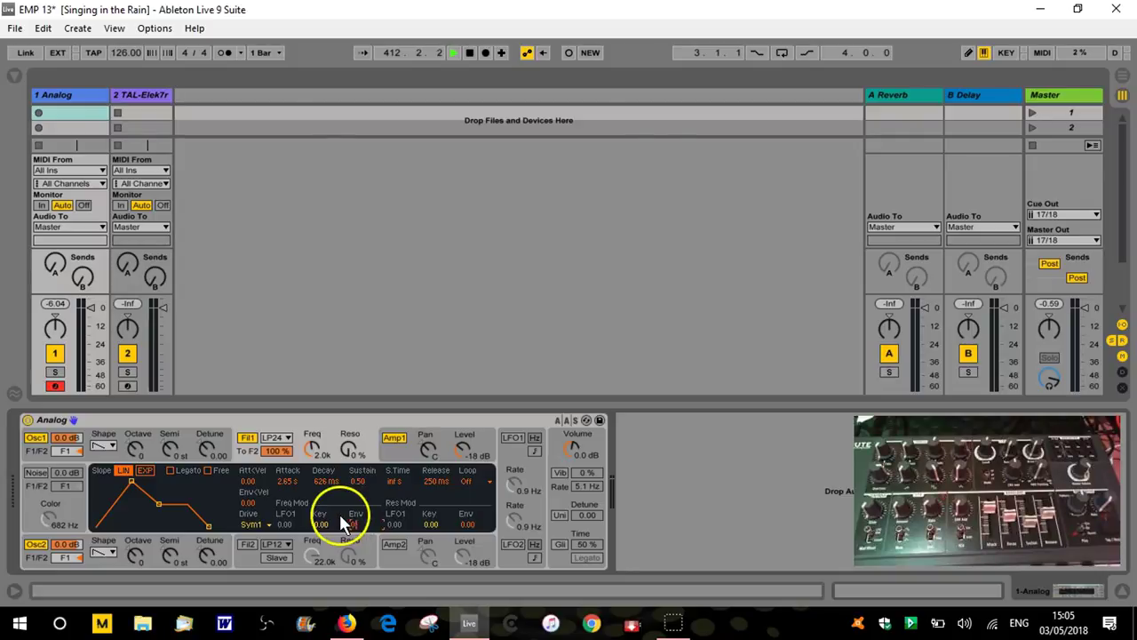
- Sweep filter 1's cutoff frequency up to about 13.1k and back down, and raise its frequency envelope amount to 16
{"action": "left_click_drag", "start_coordinate": [311, 447], "coordinate": [309, 442]}
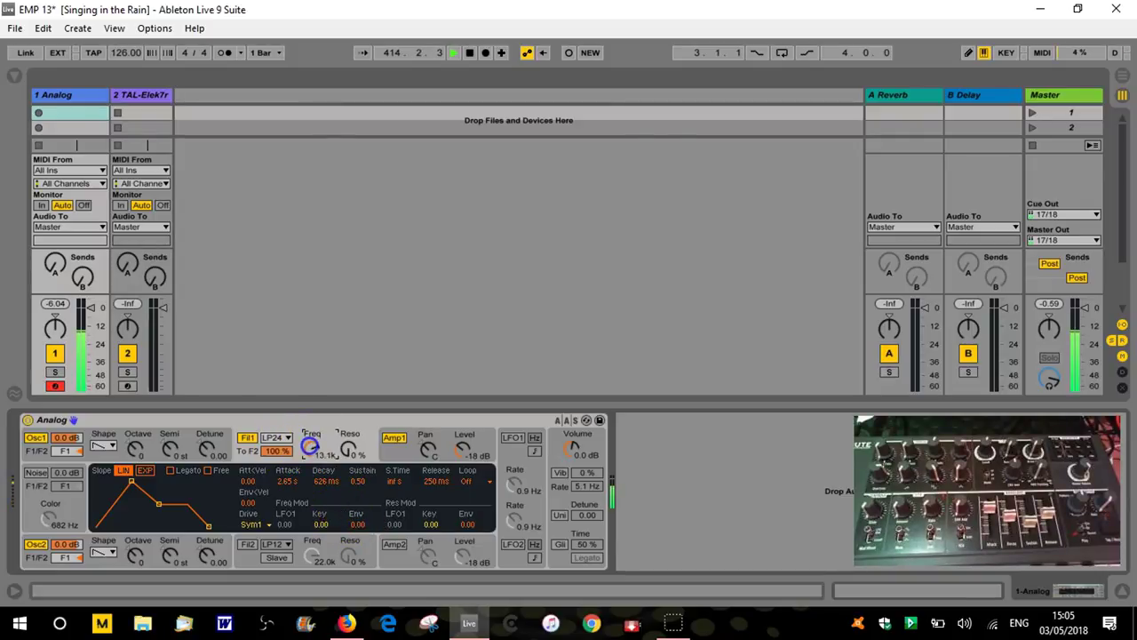
{"action": "left_click_drag", "start_coordinate": [315, 450], "coordinate": [315, 484]}
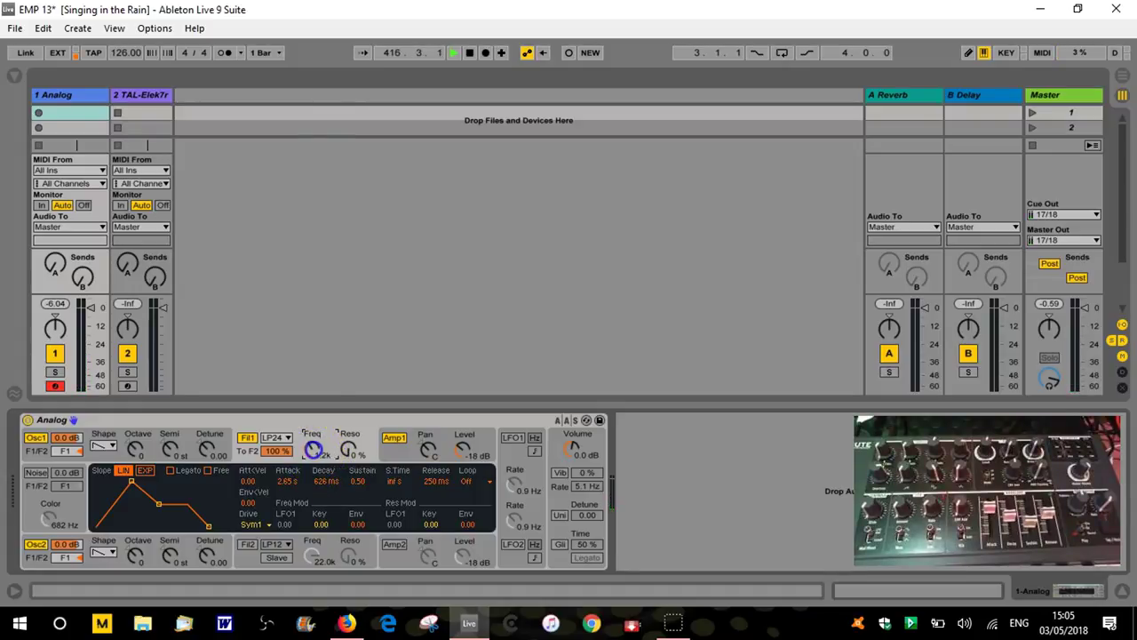
{"action": "left_click", "coordinate": [358, 524]}
{"action": "left_click_drag", "start_coordinate": [359, 526], "coordinate": [360, 484]}
- Sweep filter 1's cutoff frequency up and down with the envelope modulation active, and leave it at about 1.6k
{"action": "left_click", "coordinate": [310, 449]}
{"action": "left_click_drag", "start_coordinate": [308, 449], "coordinate": [305, 401]}
{"action": "left_click", "coordinate": [320, 447]}
{"action": "left_click_drag", "start_coordinate": [316, 451], "coordinate": [315, 382]}
{"action": "left_click_drag", "start_coordinate": [312, 449], "coordinate": [313, 507]}
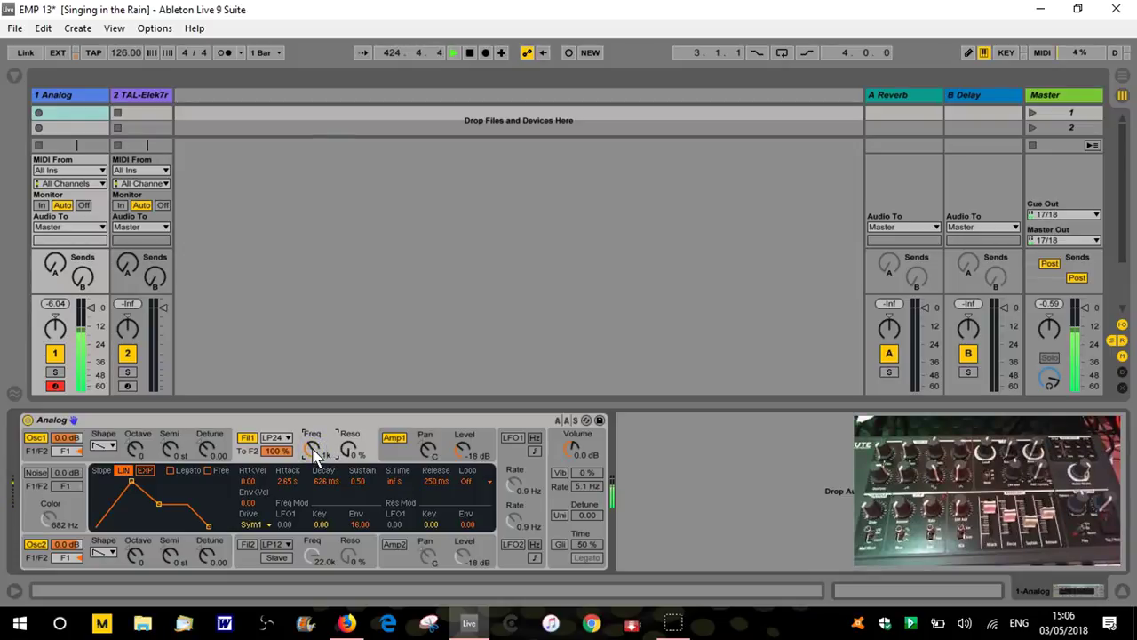
{"action": "left_click", "coordinate": [315, 455]}
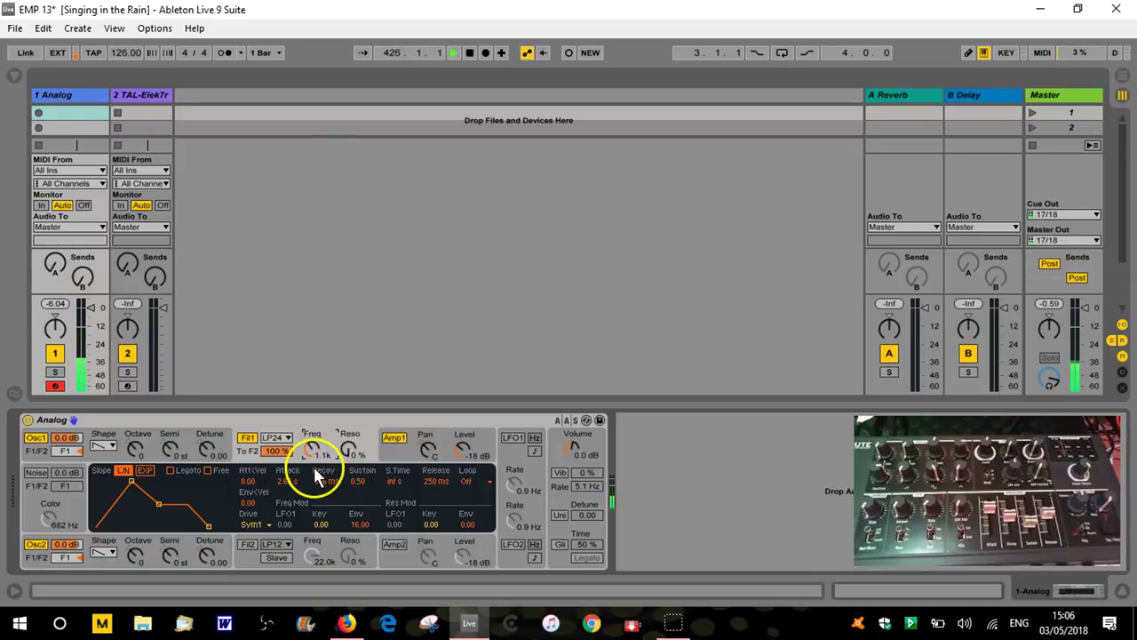
{"action": "left_click_drag", "start_coordinate": [313, 450], "coordinate": [313, 441]}
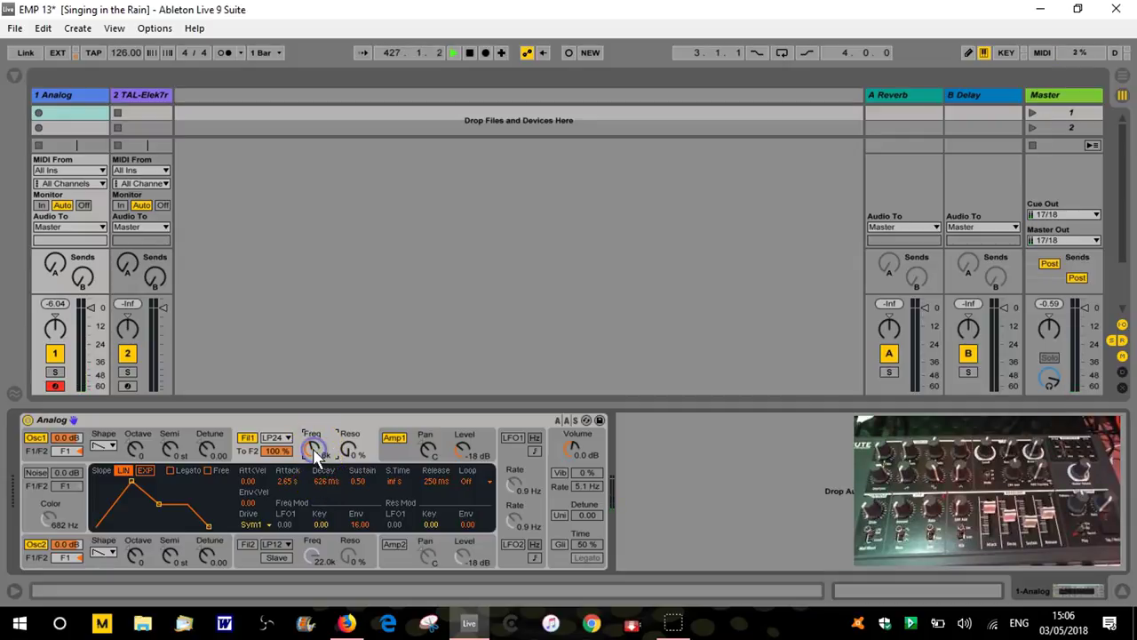
- Reduce filter 1's frequency envelope amount to about 2.74 and raise its envelope's sustain to 1.00
{"action": "left_click", "coordinate": [149, 481]}
{"action": "left_click", "coordinate": [360, 524]}
{"action": "left_click_drag", "start_coordinate": [360, 524], "coordinate": [361, 530]}
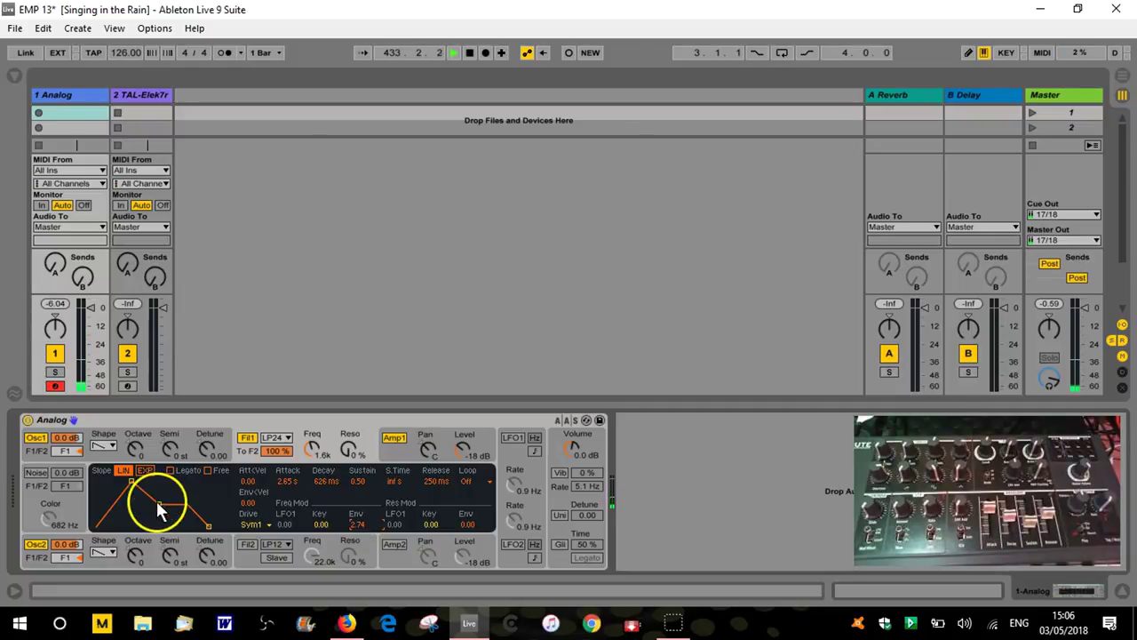
{"action": "left_click_drag", "start_coordinate": [156, 505], "coordinate": [157, 481]}
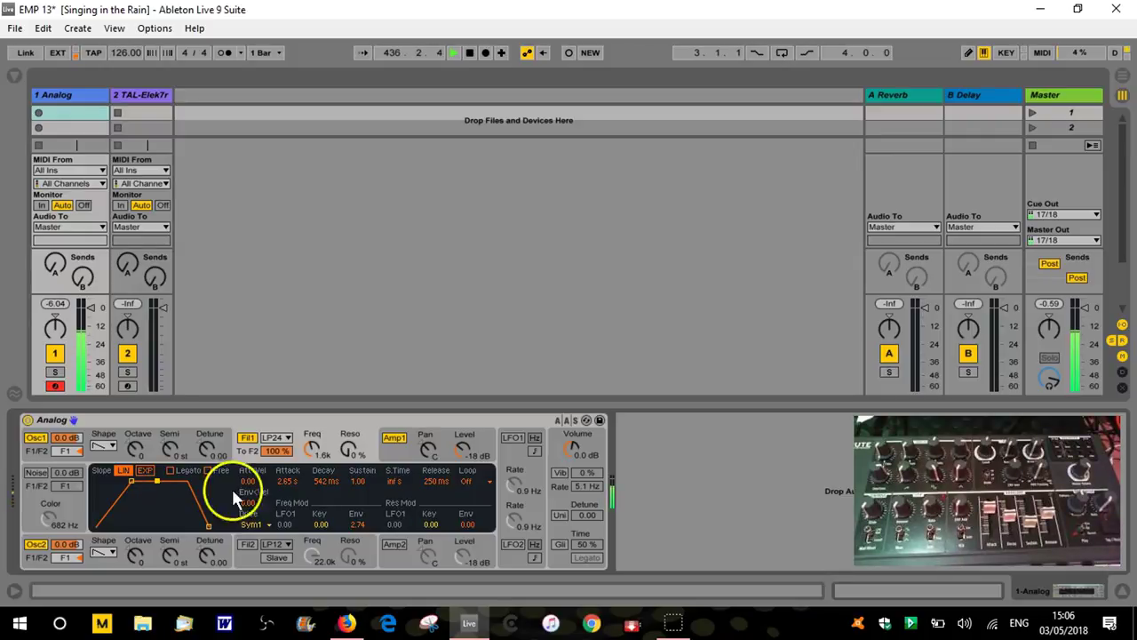
- Readjust filter 1's cutoff frequency and select its envelope's attack time
{"action": "left_click", "coordinate": [313, 450]}
{"action": "mouse_move", "coordinate": [310, 448]}
{"action": "left_mouse_down"}
{"action": "mouse_move", "coordinate": [310, 438]}
{"action": "mouse_move", "coordinate": [310, 448]}
{"action": "left_mouse_up"}
{"action": "left_click", "coordinate": [285, 482]}
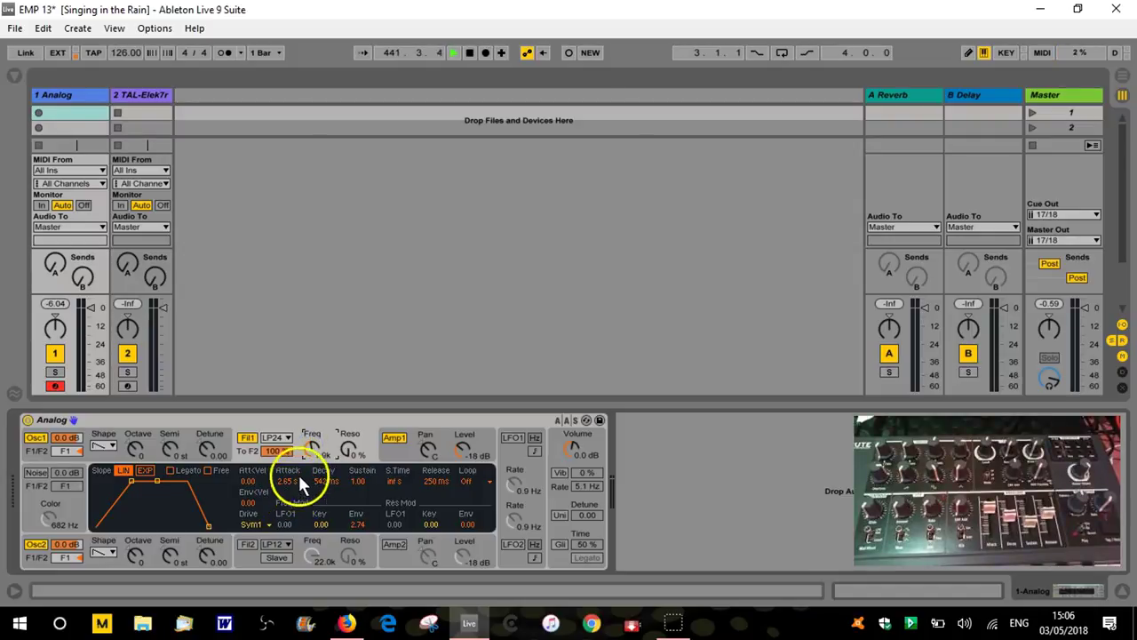
- Lower filter 1's cutoff frequency to 30, and swing its frequency envelope amount down to -16.00 and back up to 16.00
{"action": "left_click_drag", "start_coordinate": [310, 447], "coordinate": [312, 451]}
{"action": "left_click", "coordinate": [348, 522]}
{"action": "left_click", "coordinate": [358, 525]}
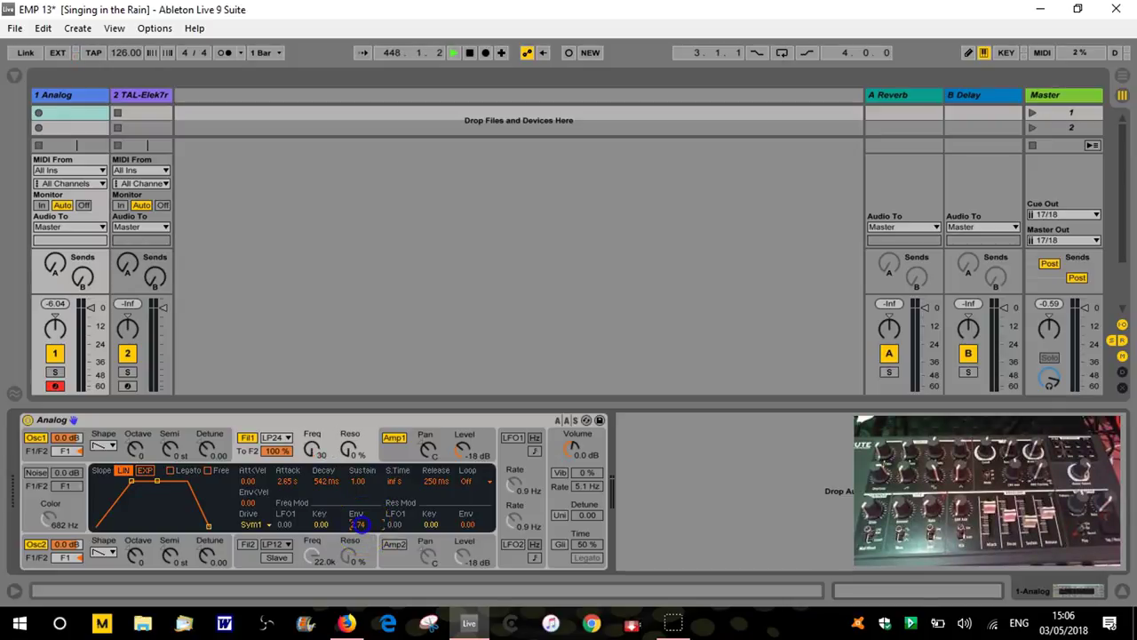
{"action": "left_click_drag", "start_coordinate": [362, 524], "coordinate": [362, 539]}
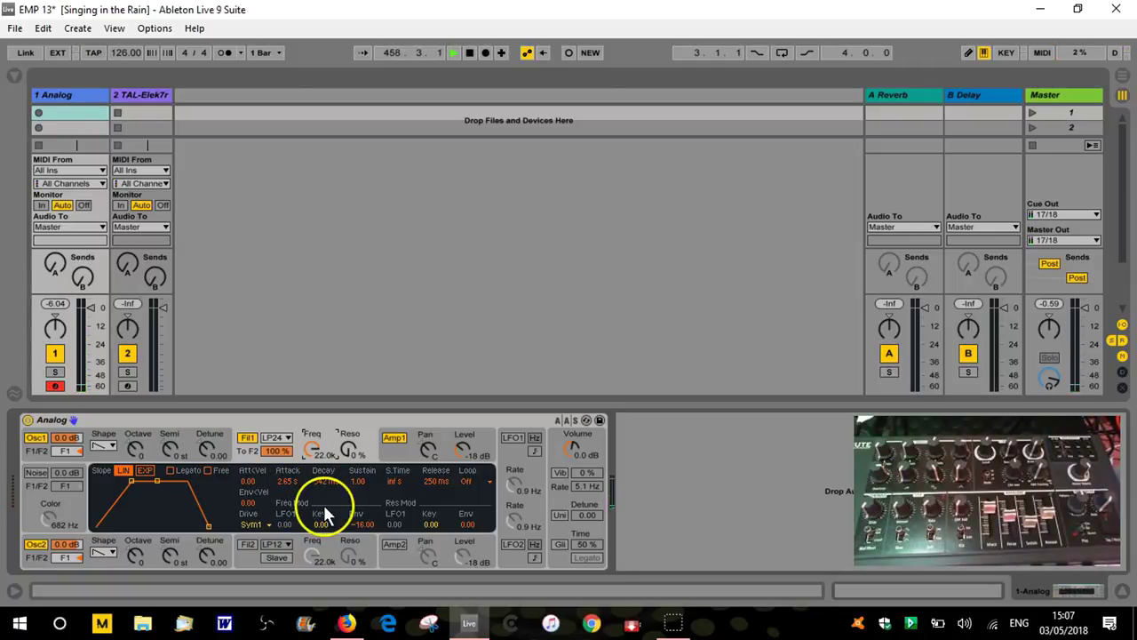
{"action": "mouse_move", "coordinate": [359, 524]}
{"action": "left_mouse_down"}
{"action": "mouse_move", "coordinate": [359, 502]}
{"action": "mouse_move", "coordinate": [363, 530]}
{"action": "left_mouse_up"}
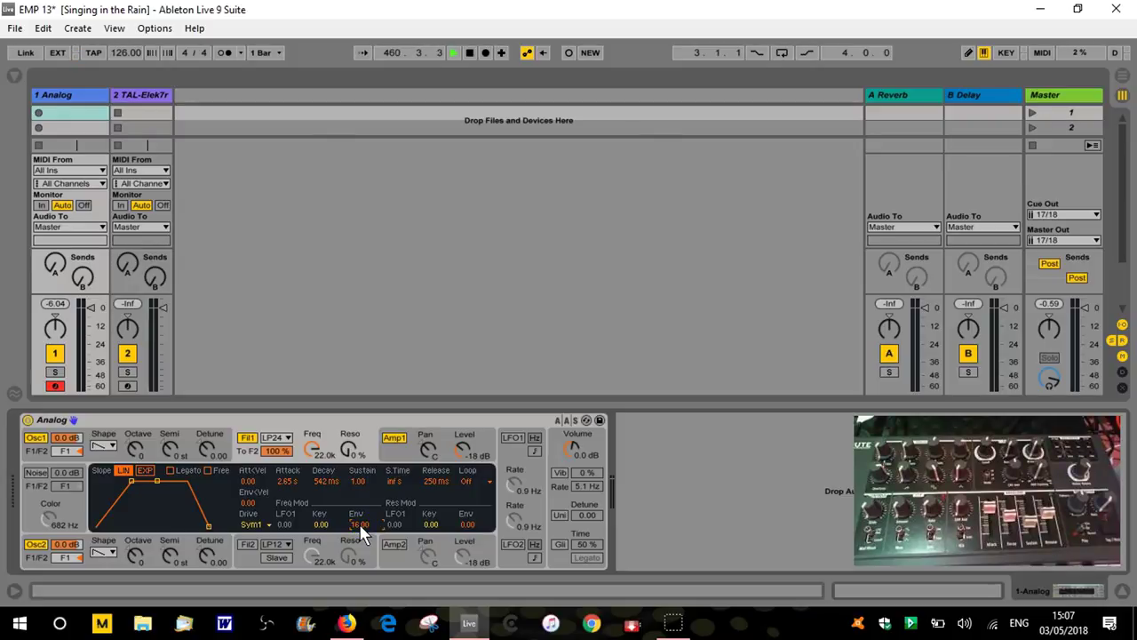
- Set filter 1's envelope to a 406 ms decay and 0.42 sustain, moving the cutoff frequency to about 4.2k and up to 22.0k
{"action": "mouse_move", "coordinate": [312, 450]}
{"action": "left_mouse_down"}
{"action": "mouse_move", "coordinate": [312, 466]}
{"action": "mouse_move", "coordinate": [311, 444]}
{"action": "mouse_move", "coordinate": [293, 449]}
{"action": "left_mouse_up"}
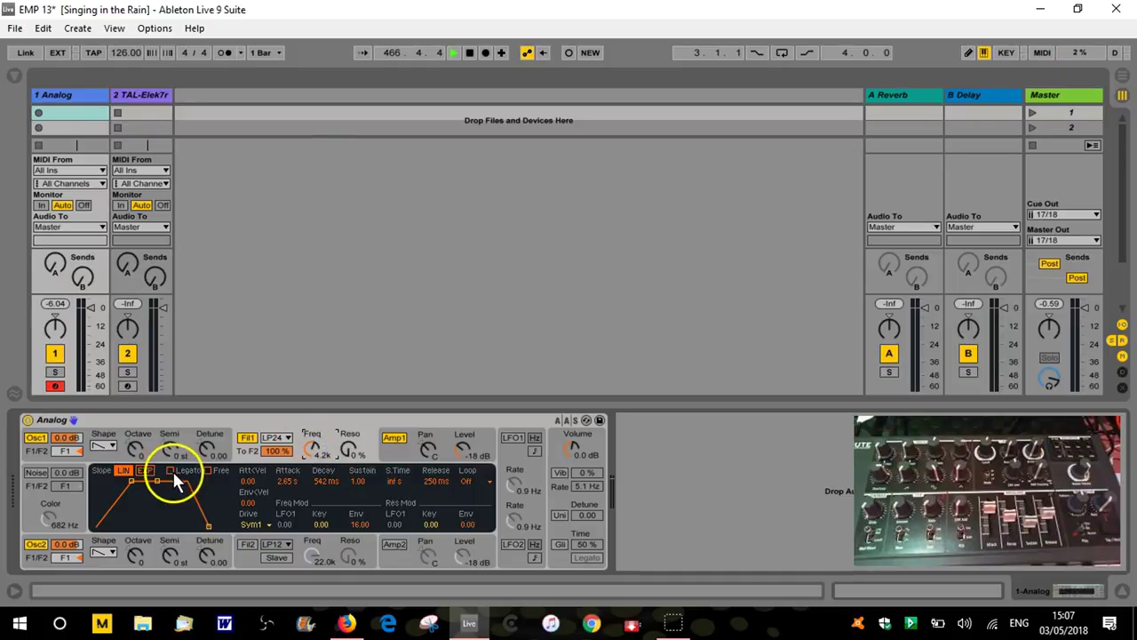
{"action": "left_click_drag", "start_coordinate": [157, 480], "coordinate": [155, 507]}
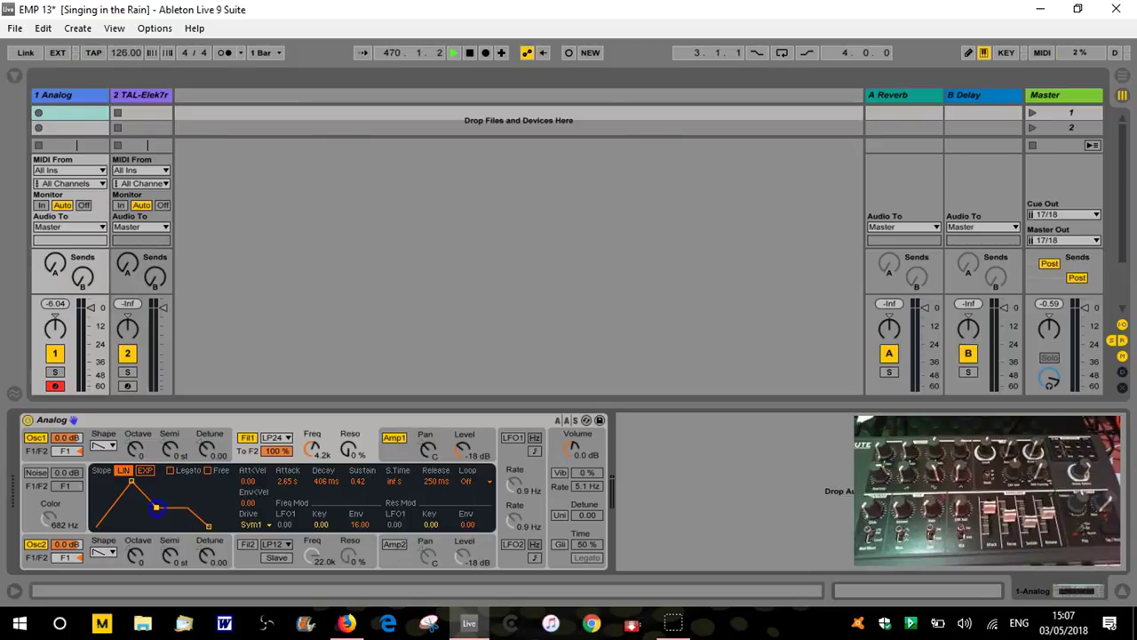
{"action": "left_click", "coordinate": [311, 449]}
{"action": "left_click_drag", "start_coordinate": [310, 450], "coordinate": [310, 447]}
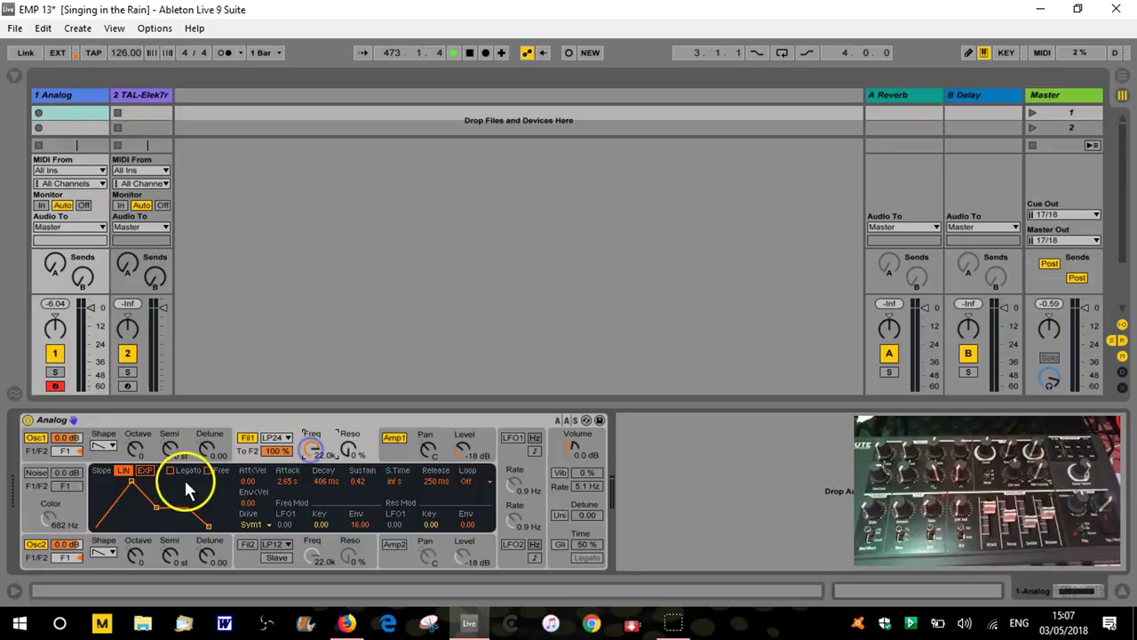
- Lengthen filter 1's envelope decay to 2.81 s, sweep the cutoff frequency down to about 547 and bring it to about 2.6k
{"action": "left_click_drag", "start_coordinate": [324, 479], "coordinate": [323, 480]}
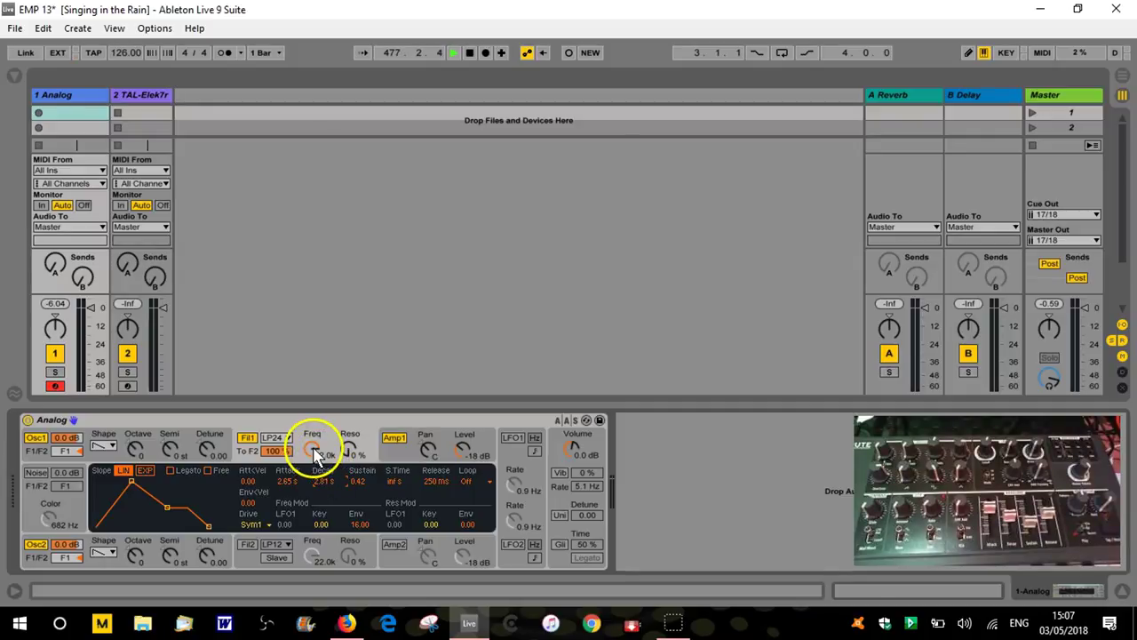
{"action": "left_click_drag", "start_coordinate": [315, 449], "coordinate": [313, 459]}
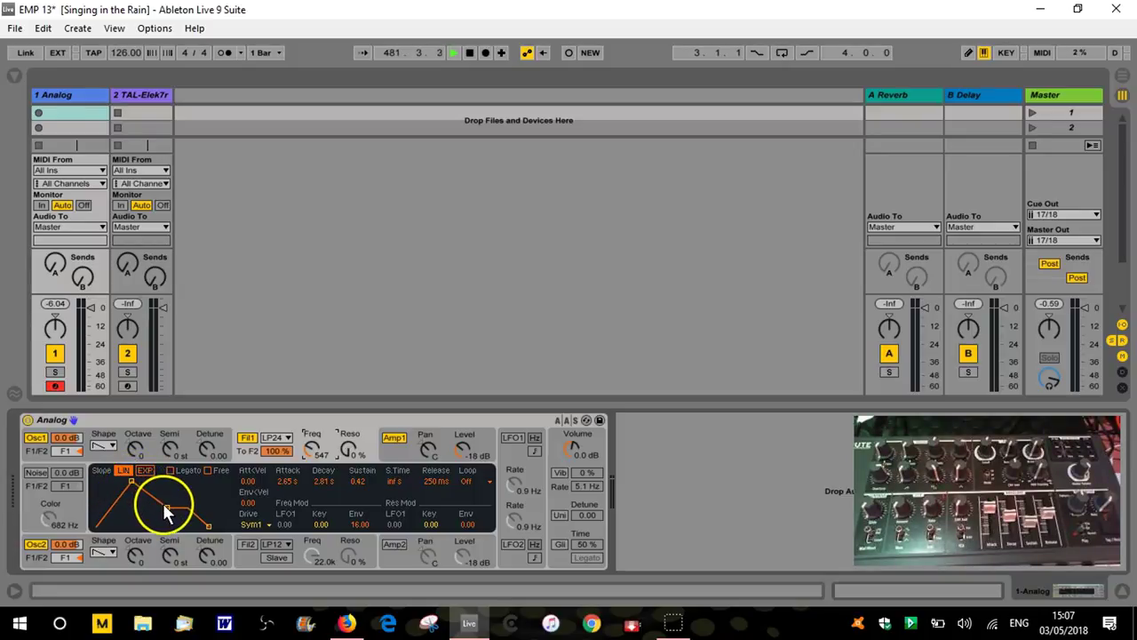
{"action": "mouse_move", "coordinate": [312, 451]}
{"action": "left_mouse_down"}
{"action": "mouse_move", "coordinate": [313, 417]}
{"action": "mouse_move", "coordinate": [313, 463]}
{"action": "left_mouse_up"}
- Shorten filter 1's envelope release to 5 ms and lower the cutoff frequency to about 675
{"action": "left_click_drag", "start_coordinate": [209, 525], "coordinate": [187, 526]}
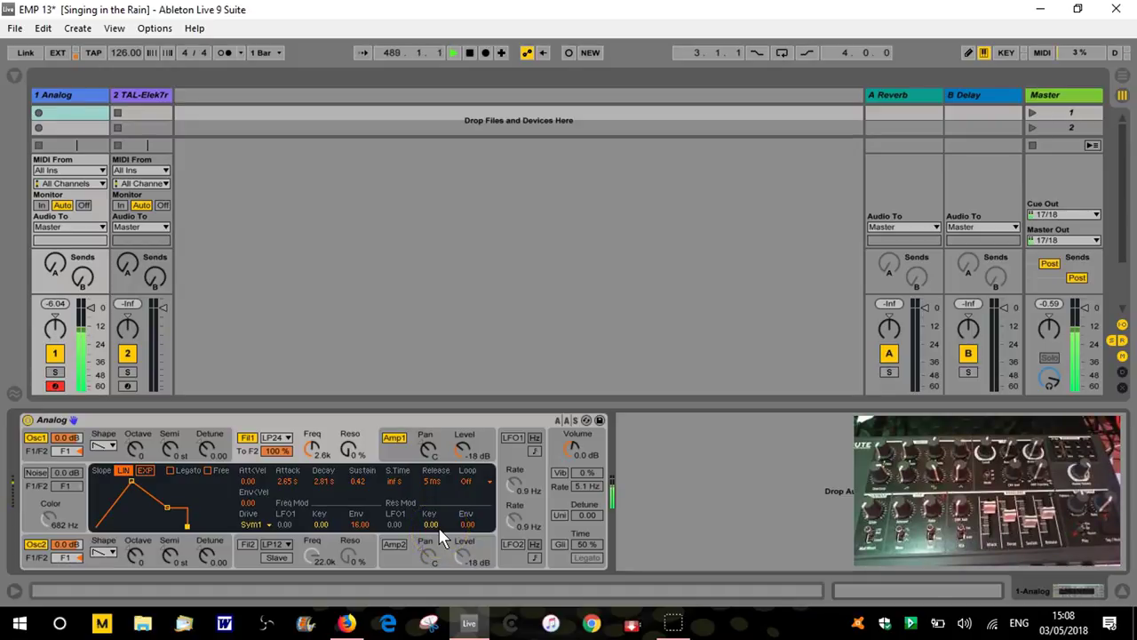
{"action": "mouse_move", "coordinate": [314, 448]}
{"action": "left_mouse_down"}
{"action": "mouse_move", "coordinate": [313, 488]}
{"action": "mouse_move", "coordinate": [313, 453]}
{"action": "left_mouse_up"}
- Reshape filter 1's envelope to a 542 ms attack, a decay of about 965 ms and a sustain of 0.16
{"action": "left_click_drag", "start_coordinate": [145, 500], "coordinate": [163, 516]}
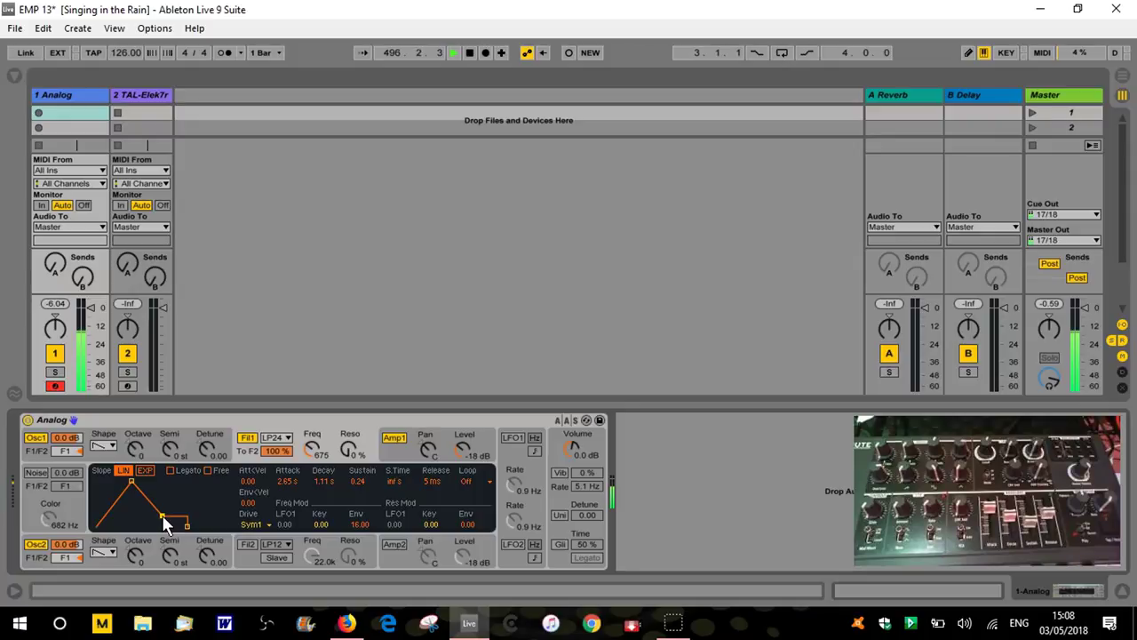
{"action": "mouse_move", "coordinate": [162, 516]}
{"action": "left_mouse_down"}
{"action": "mouse_move", "coordinate": [149, 515]}
{"action": "mouse_move", "coordinate": [168, 518]}
{"action": "left_mouse_up"}
{"action": "left_click_drag", "start_coordinate": [169, 521], "coordinate": [163, 521]}
{"action": "left_click_drag", "start_coordinate": [129, 484], "coordinate": [121, 482]}
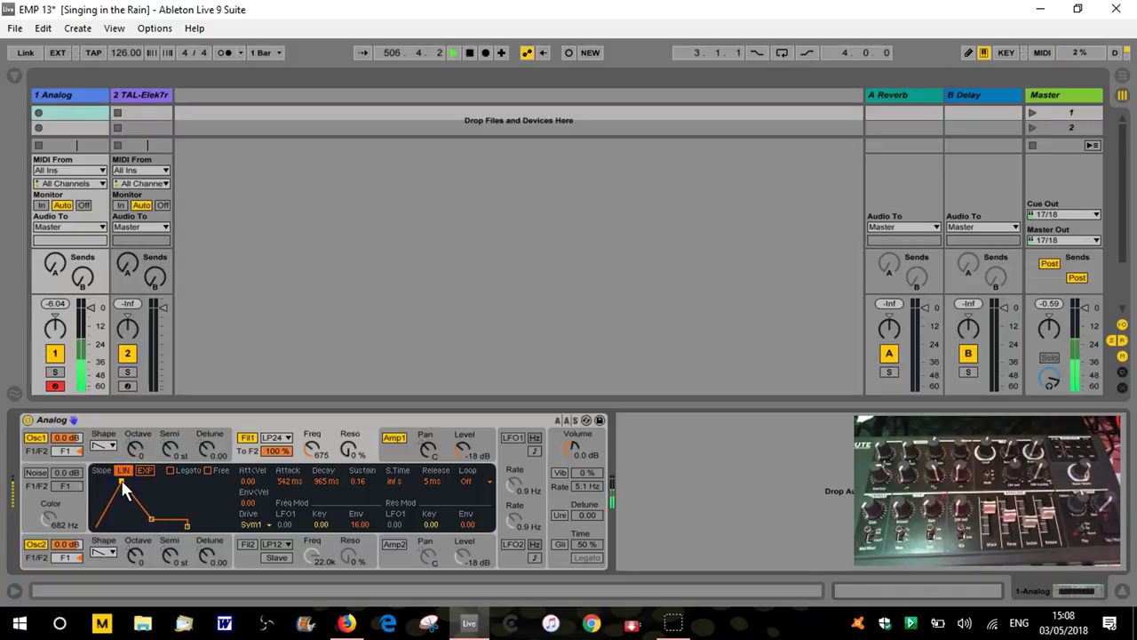
- Shorten filter 1's envelope decay to 126 ms and on to 16 ms with 0.35 sustain, moving the cutoff to about 398 and 640
{"action": "left_click_drag", "start_coordinate": [321, 461], "coordinate": [311, 458]}
{"action": "left_click_drag", "start_coordinate": [151, 519], "coordinate": [140, 518]}
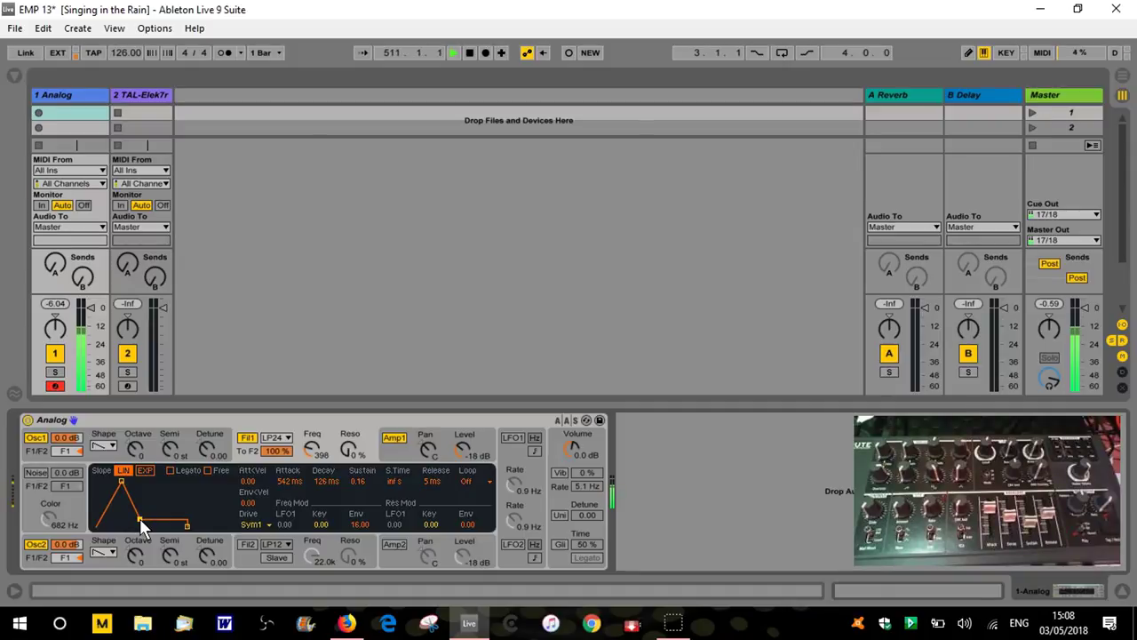
{"action": "left_click_drag", "start_coordinate": [305, 444], "coordinate": [307, 454]}
{"action": "left_click_drag", "start_coordinate": [137, 519], "coordinate": [134, 512]}
{"action": "left_click_drag", "start_coordinate": [133, 510], "coordinate": [128, 513]}
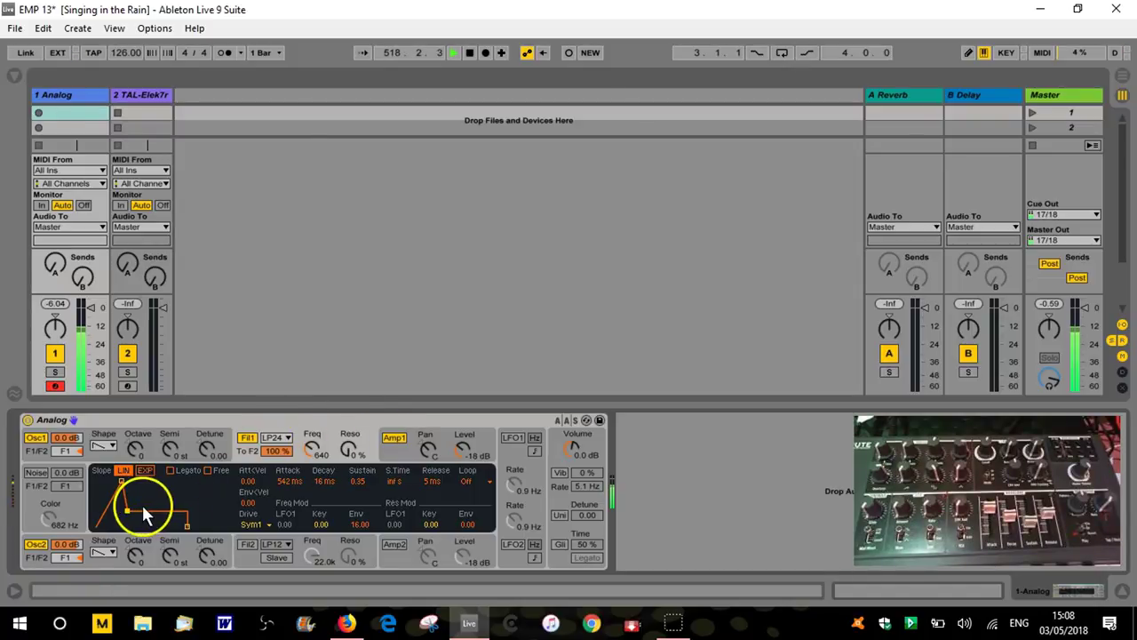
- Lower filter 1's envelope sustain to 0.16 with a 19 ms decay, and raise the filter's resonance to 71 %
{"action": "left_click_drag", "start_coordinate": [130, 514], "coordinate": [365, 484]}
{"action": "left_click", "coordinate": [352, 449]}
{"action": "left_click_drag", "start_coordinate": [352, 450], "coordinate": [182, 487]}
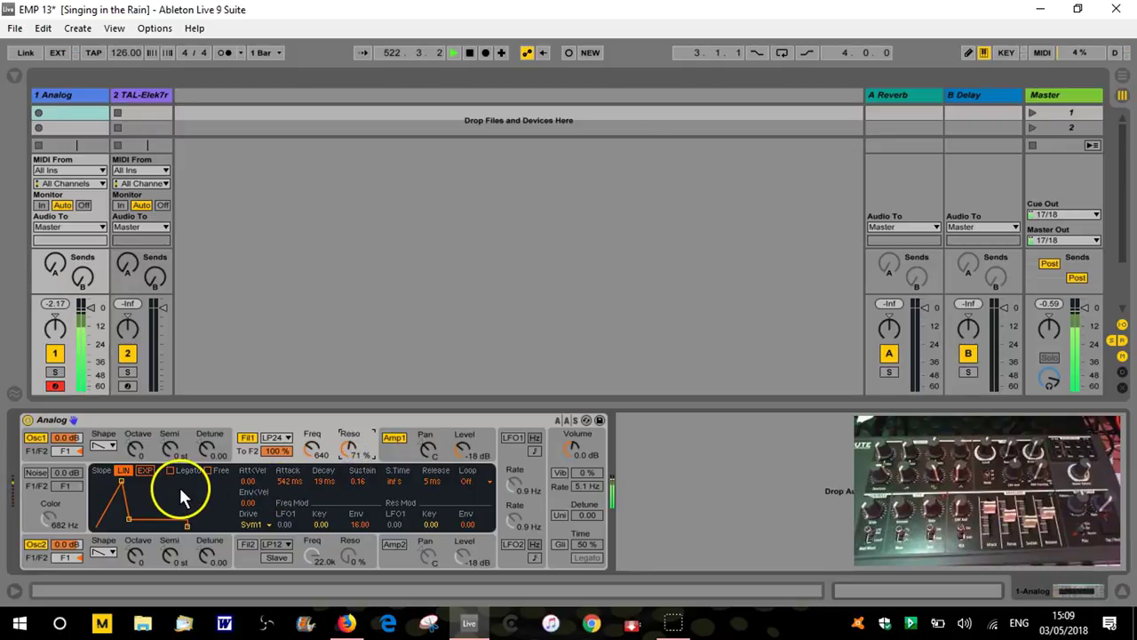
- Lengthen filter 1's envelope decay to about 2.65 s and shorten it to 469 ms, with sustain lowered to 0.09
{"action": "left_click", "coordinate": [129, 519]}
{"action": "left_click_drag", "start_coordinate": [129, 519], "coordinate": [157, 522]}
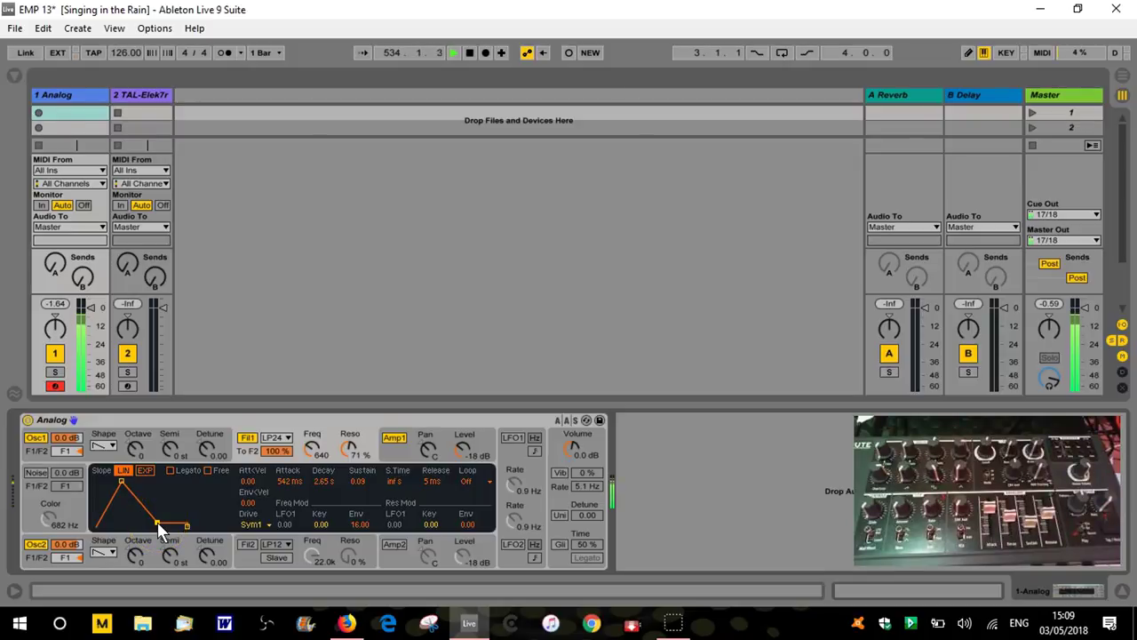
{"action": "left_click_drag", "start_coordinate": [158, 524], "coordinate": [148, 525]}
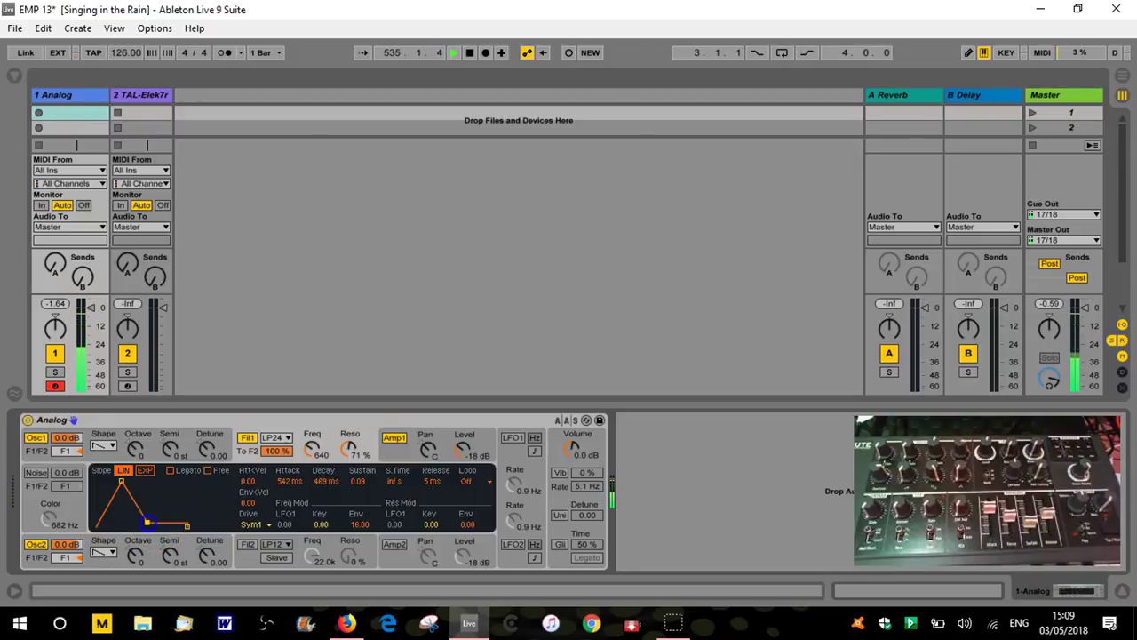
{"action": "left_click", "coordinate": [305, 451]}
{"action": "left_click", "coordinate": [77, 524]}
{"action": "left_click", "coordinate": [116, 519]}
{"action": "left_click", "coordinate": [119, 475]}
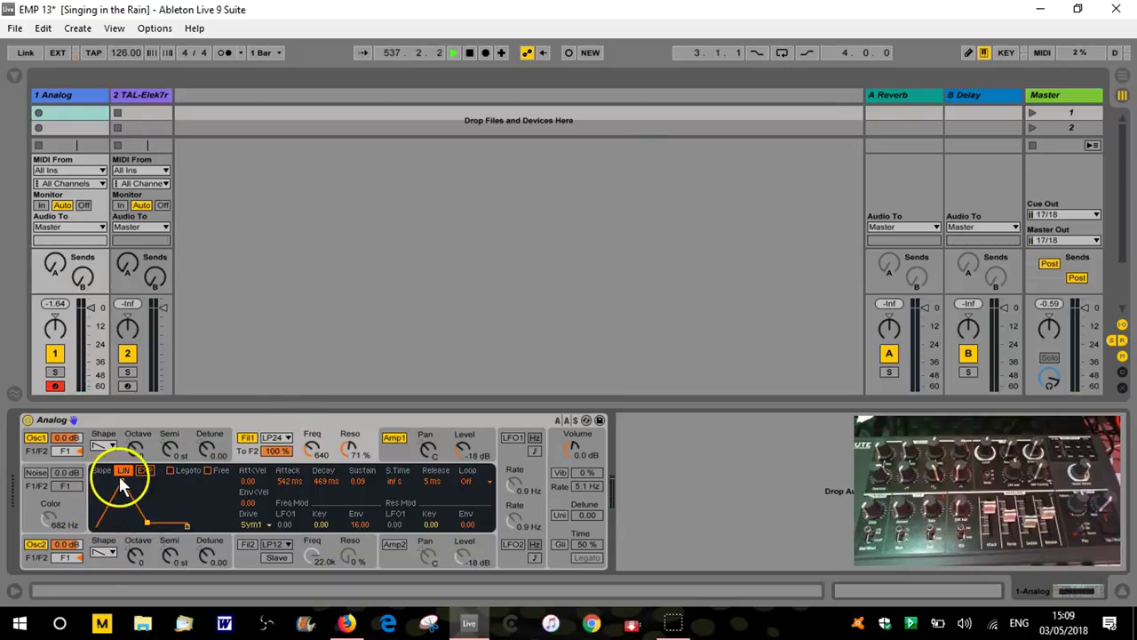
- Raise filter 1's envelope sustain to 0.40 with a 723 ms decay, and reduce the filter's resonance to 56 %
{"action": "left_click_drag", "start_coordinate": [143, 514], "coordinate": [146, 517]}
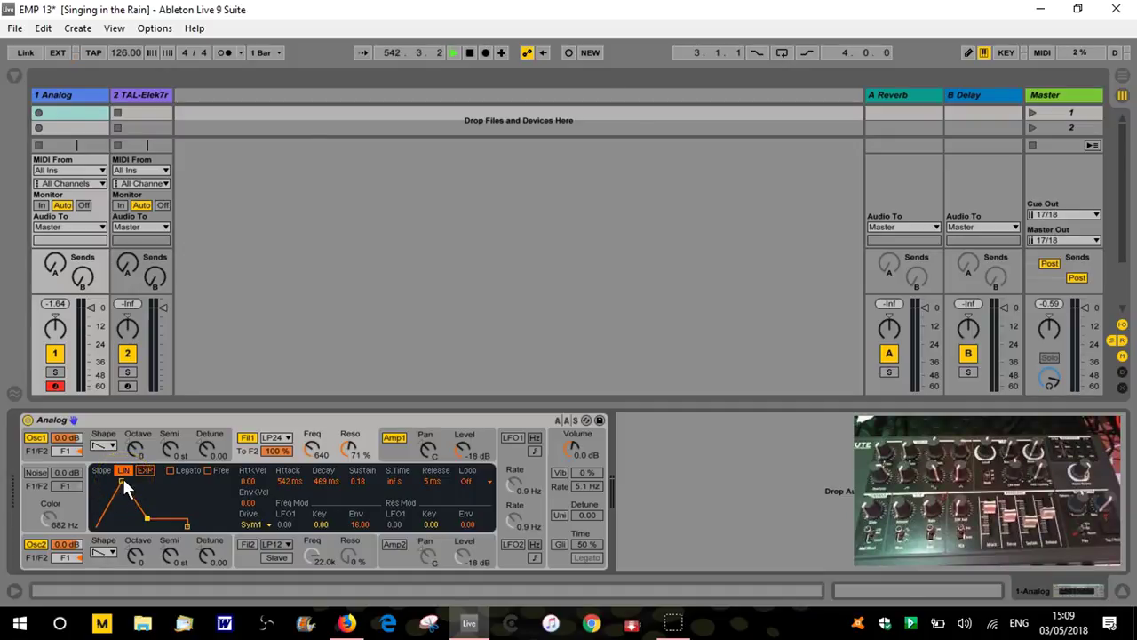
{"action": "left_click_drag", "start_coordinate": [138, 520], "coordinate": [149, 508]}
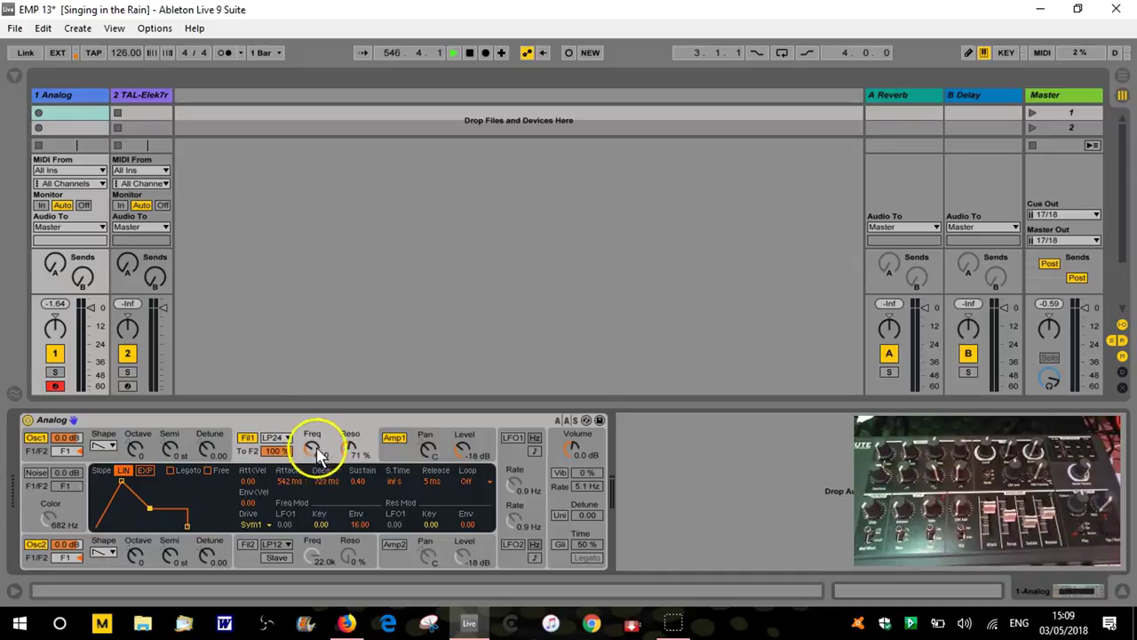
{"action": "left_click_drag", "start_coordinate": [348, 446], "coordinate": [363, 475]}
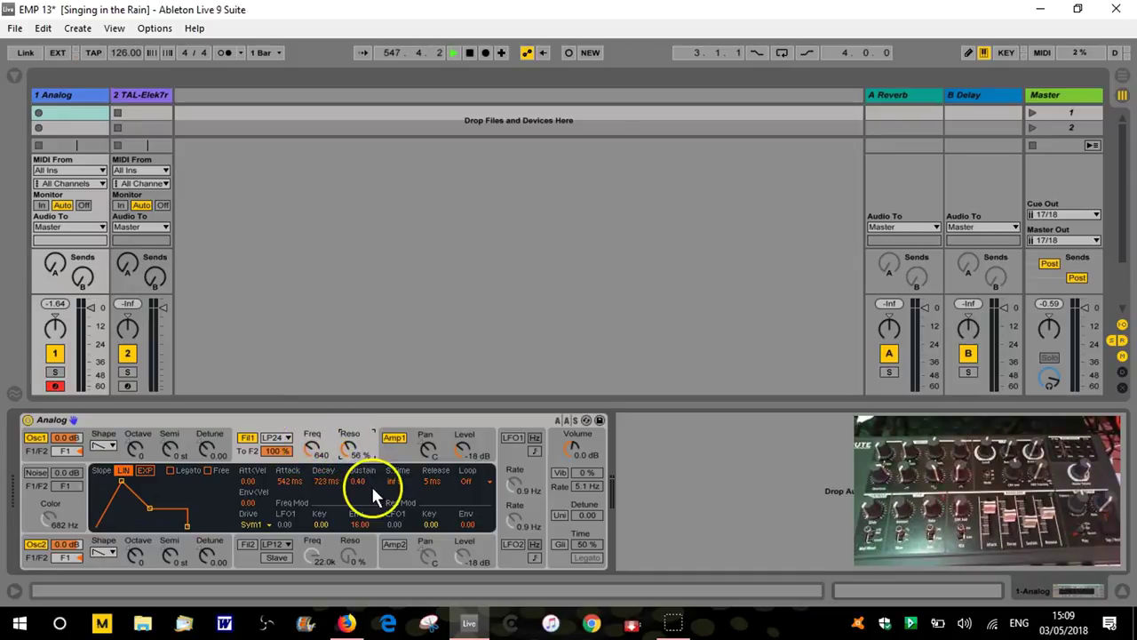
- Lengthen filter 1's envelope release to 2.30 s and amp 1's envelope release to 835 ms
{"action": "left_click_drag", "start_coordinate": [188, 526], "coordinate": [222, 526]}
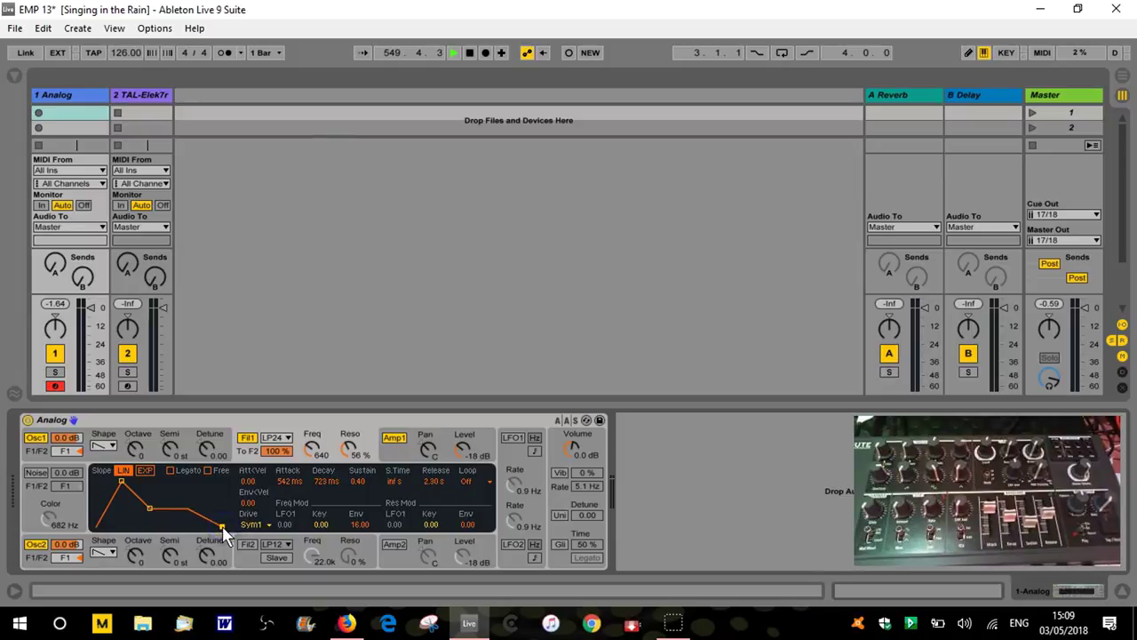
{"action": "left_click", "coordinate": [407, 452]}
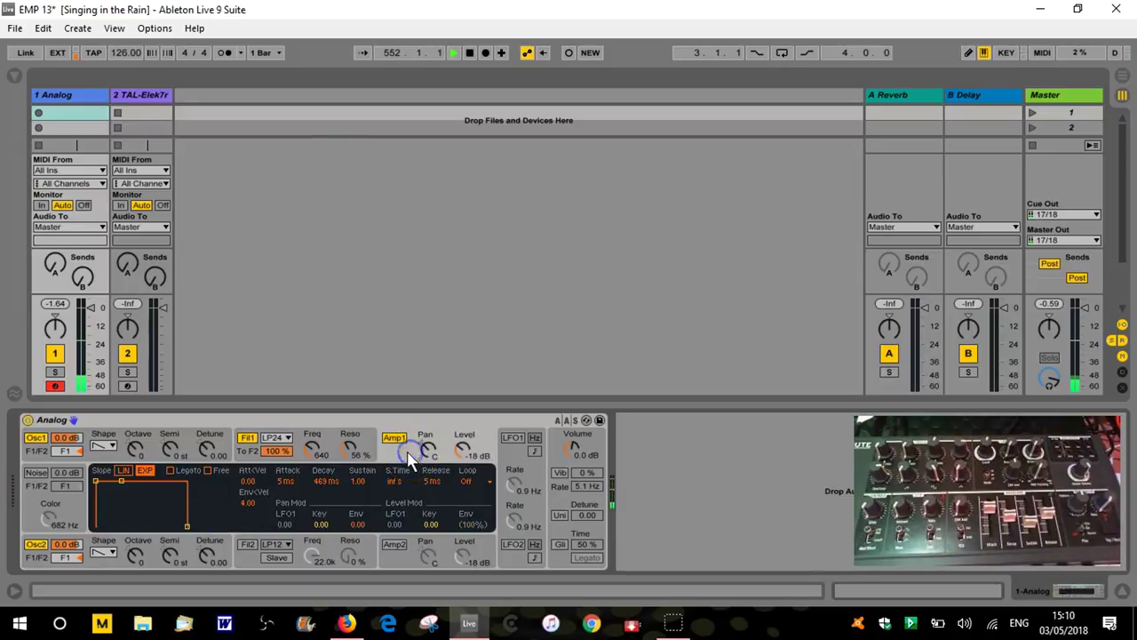
{"action": "left_click_drag", "start_coordinate": [188, 526], "coordinate": [215, 528]}
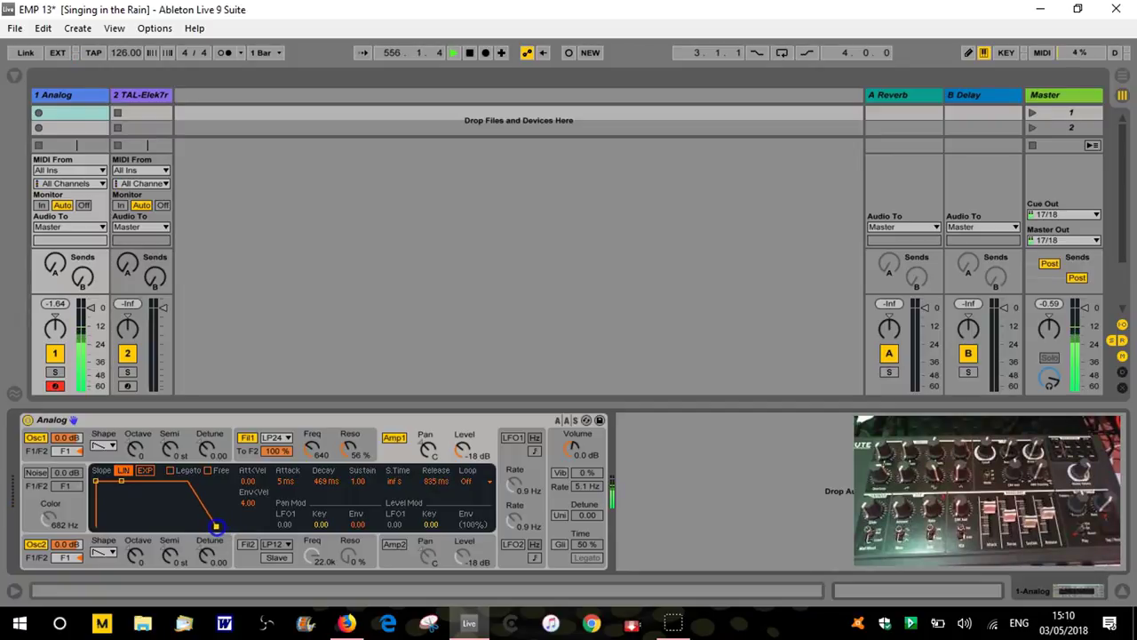
- Set filter 1's envelope release to 1.49 s, its decay to 1.29 s and its sustain to 0.24
{"action": "left_click", "coordinate": [317, 438]}
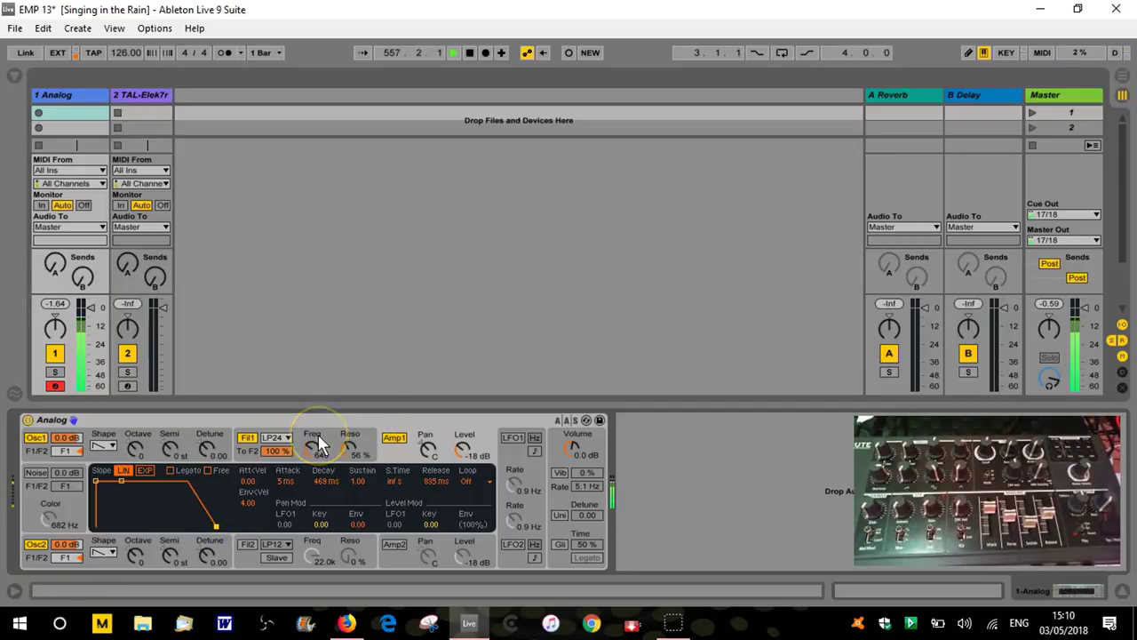
{"action": "left_click", "coordinate": [317, 440]}
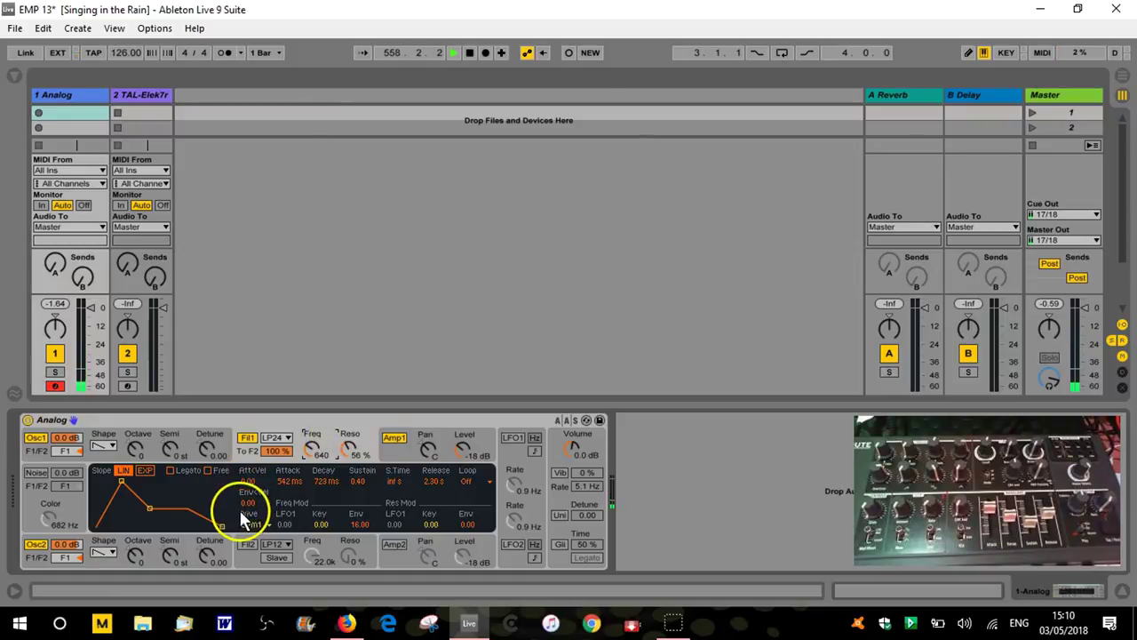
{"action": "left_click_drag", "start_coordinate": [225, 531], "coordinate": [217, 528]}
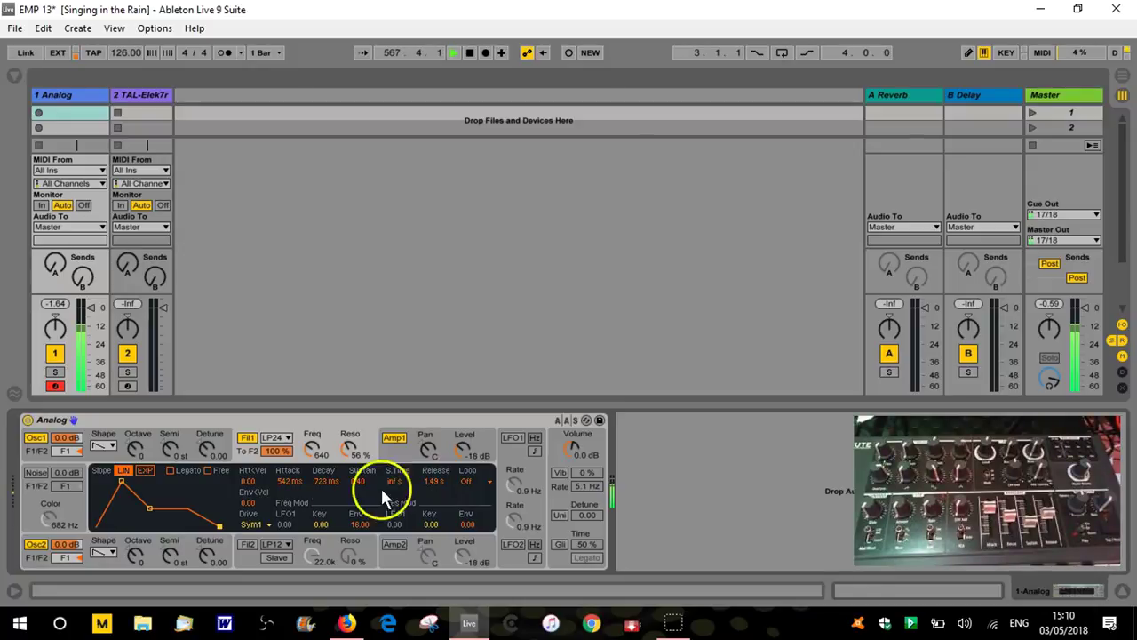
{"action": "left_click_drag", "start_coordinate": [161, 512], "coordinate": [152, 517]}
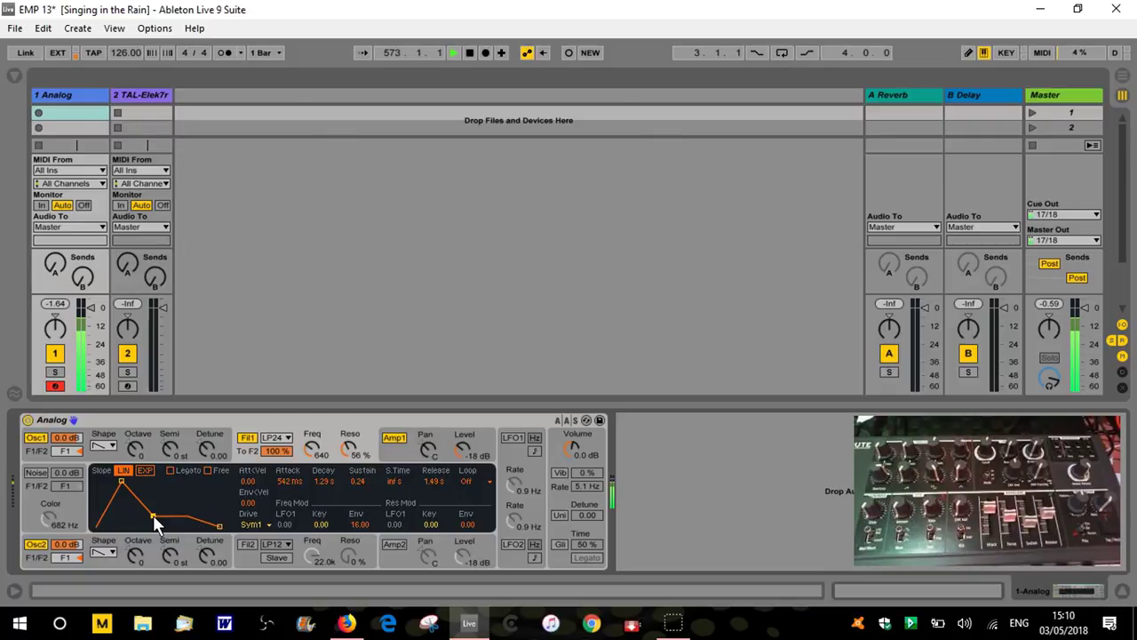
- Reduce filter 1's resonance to 34 % and lower its cutoff frequency to about 51
{"action": "left_click_drag", "start_coordinate": [364, 444], "coordinate": [350, 449]}
{"action": "left_click_drag", "start_coordinate": [349, 449], "coordinate": [349, 449]}
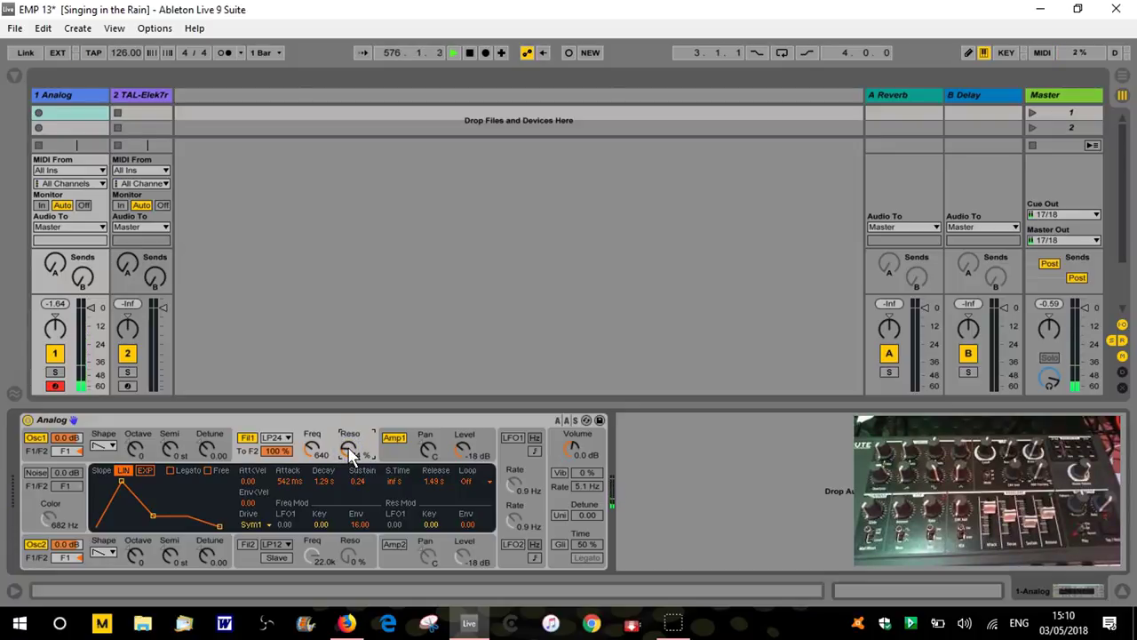
{"action": "left_click", "coordinate": [315, 450]}
{"action": "mouse_move", "coordinate": [316, 451]}
{"action": "left_mouse_down"}
{"action": "mouse_move", "coordinate": [315, 462]}
{"action": "mouse_move", "coordinate": [311, 453]}
{"action": "left_mouse_up"}
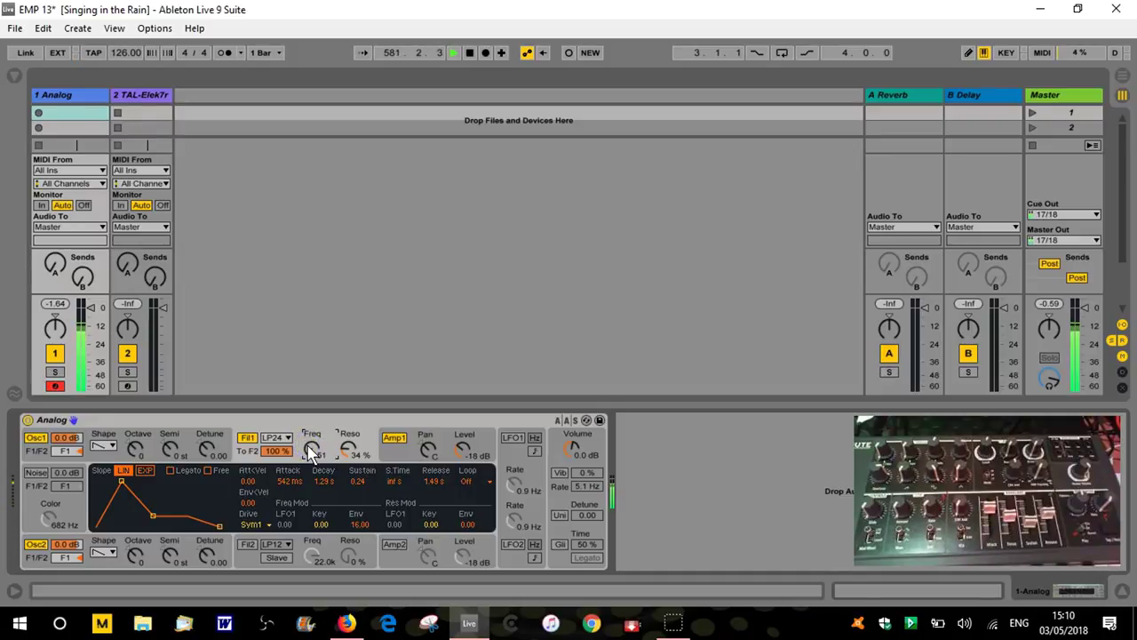
- Lengthen filter 1's envelope attack to 1.49 s
{"action": "left_click", "coordinate": [161, 486]}
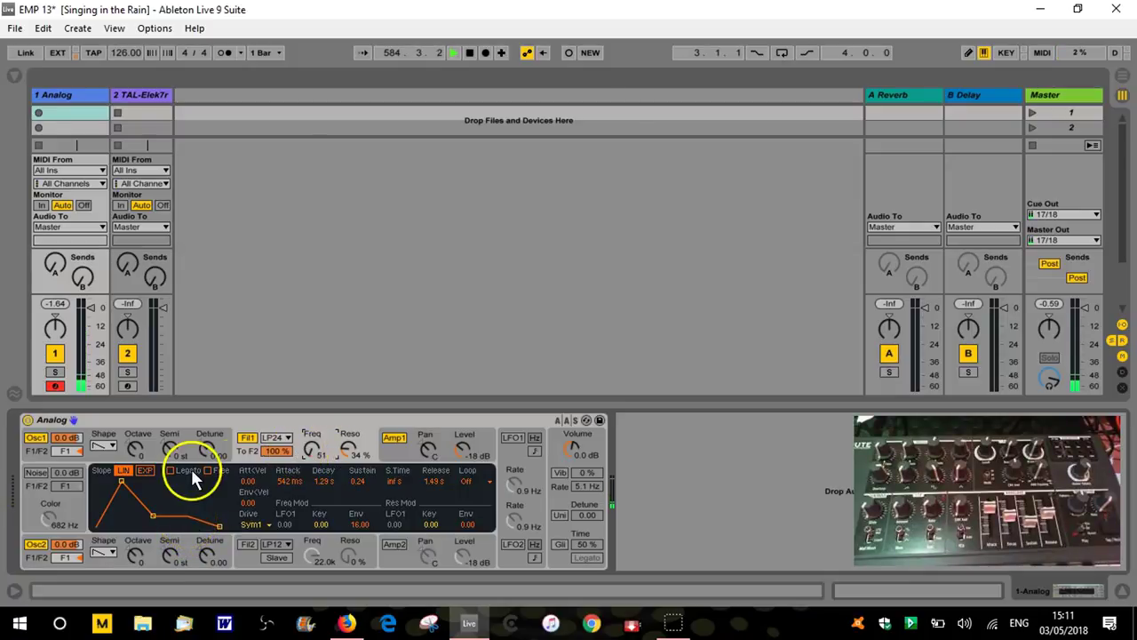
{"action": "left_click_drag", "start_coordinate": [124, 479], "coordinate": [131, 480]}
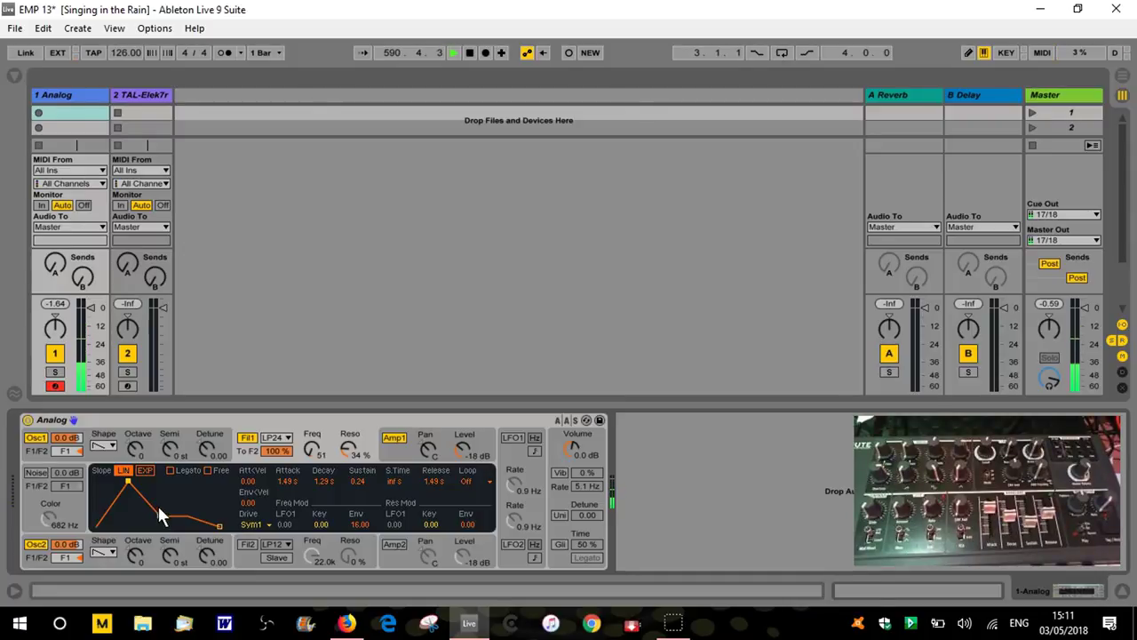
- Set filter 1's frequency envelope amount to 0.00, and sweep the cutoff frequency up to 22.0k and down to 30
{"action": "left_click", "coordinate": [312, 497]}
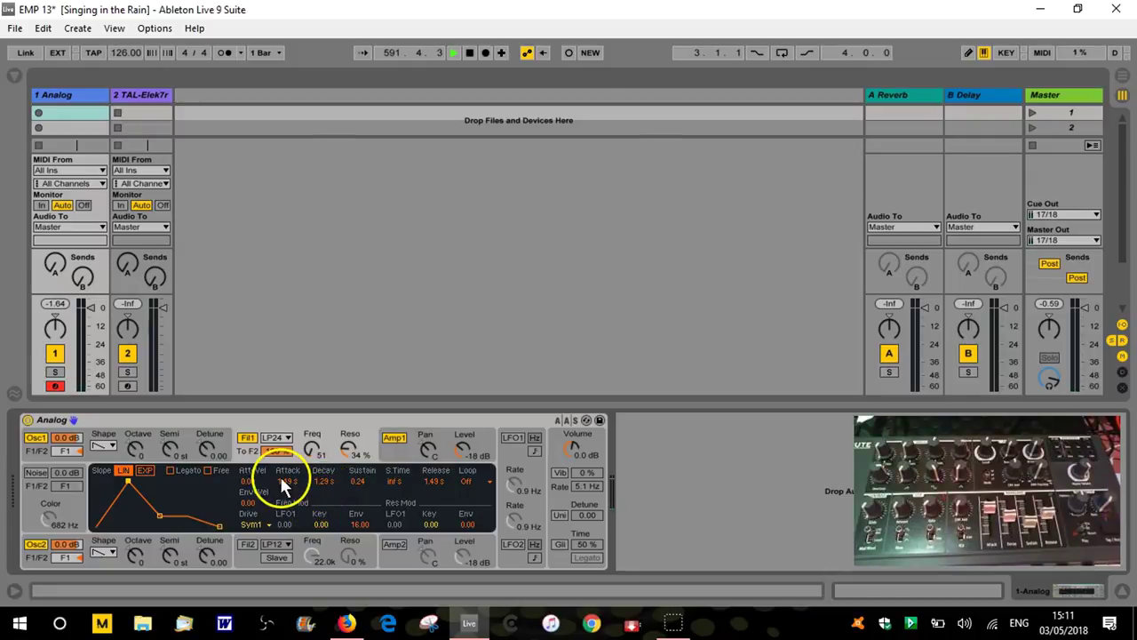
{"action": "left_click", "coordinate": [357, 524]}
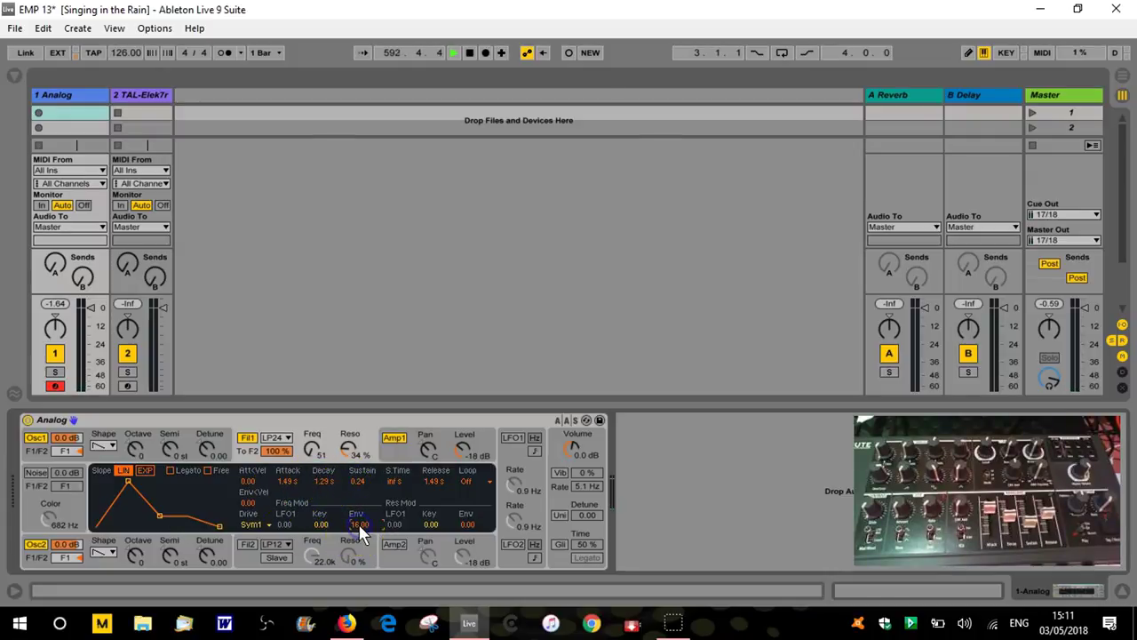
{"action": "left_click_drag", "start_coordinate": [305, 455], "coordinate": [310, 453]}
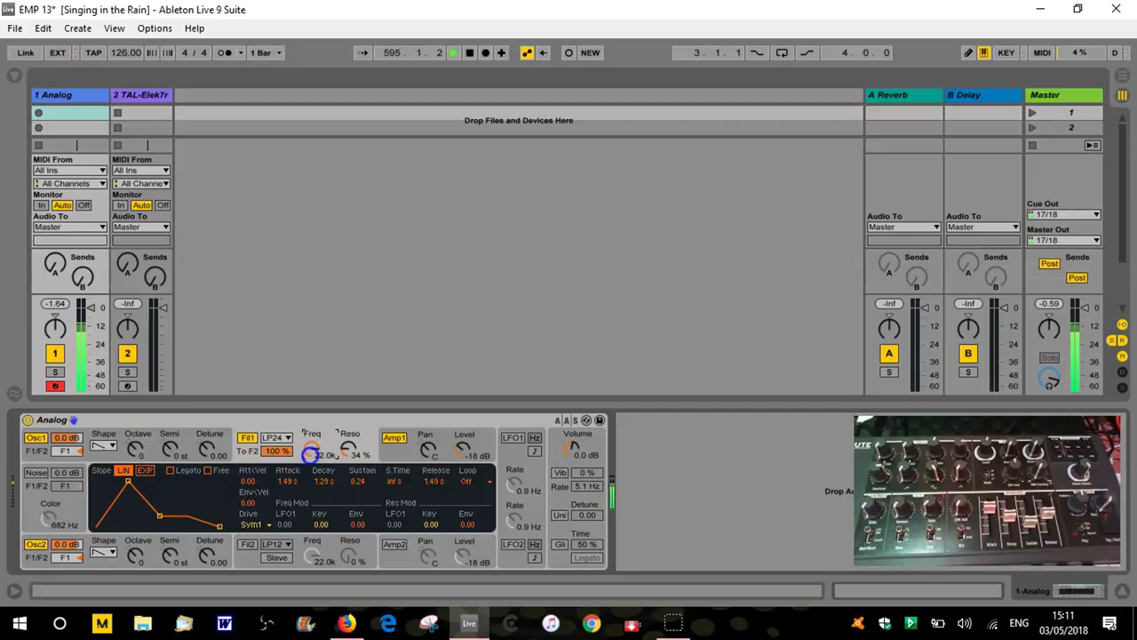
{"action": "left_click_drag", "start_coordinate": [308, 454], "coordinate": [312, 479]}
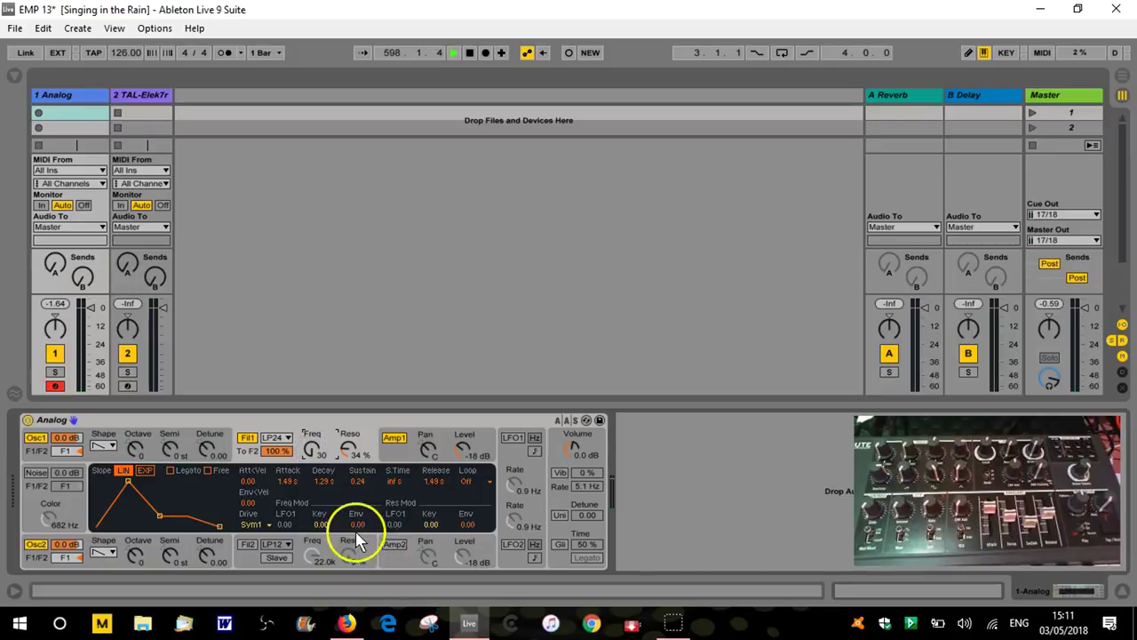
- Sweep filter 1's cutoff frequency up and bring it back down to 30
{"action": "left_click_drag", "start_coordinate": [314, 452], "coordinate": [311, 453]}
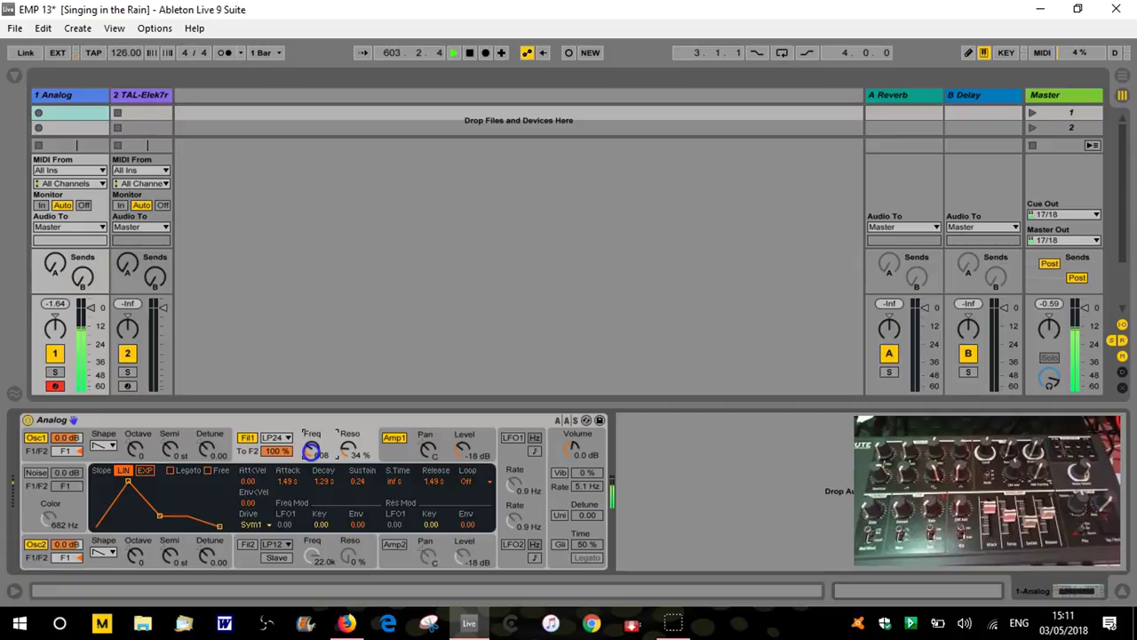
{"action": "left_click_drag", "start_coordinate": [311, 451], "coordinate": [311, 489]}
{"action": "left_click_drag", "start_coordinate": [311, 445], "coordinate": [311, 454]}
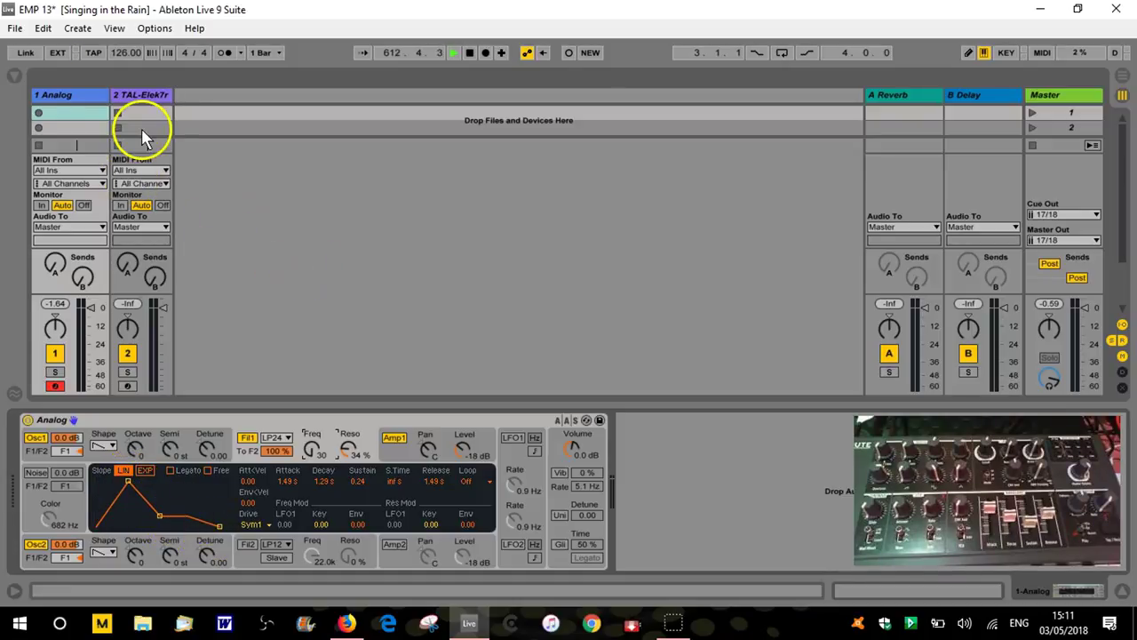
- Open the TAL-Elek7ro synth on the second track and arm that track instead of Analog
{"action": "left_click", "coordinate": [146, 104]}
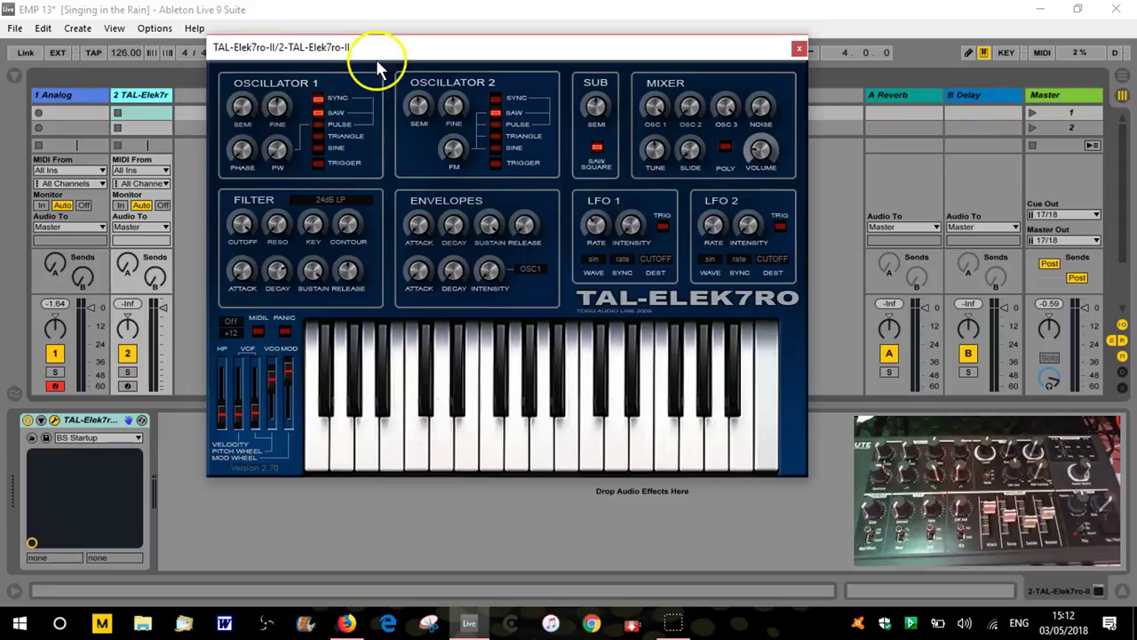
{"action": "left_click", "coordinate": [128, 386]}
{"action": "left_click", "coordinate": [61, 386]}
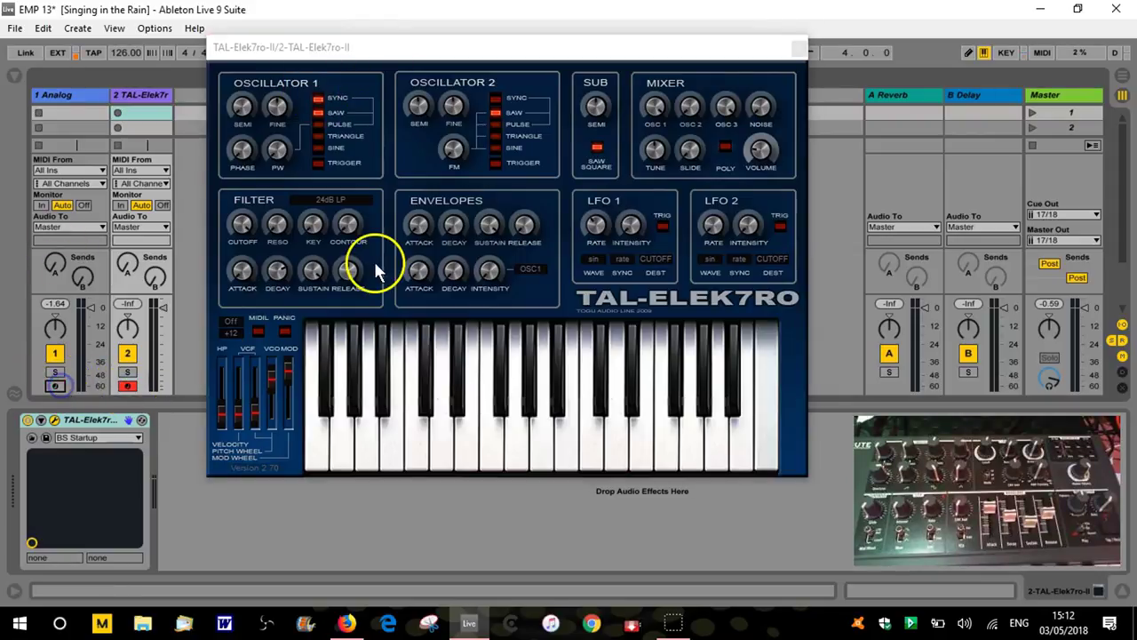
- Adjust the TAL-Elek7ro filter's cutoff, resonance, attack and contour amount
{"action": "left_click", "coordinate": [245, 224]}
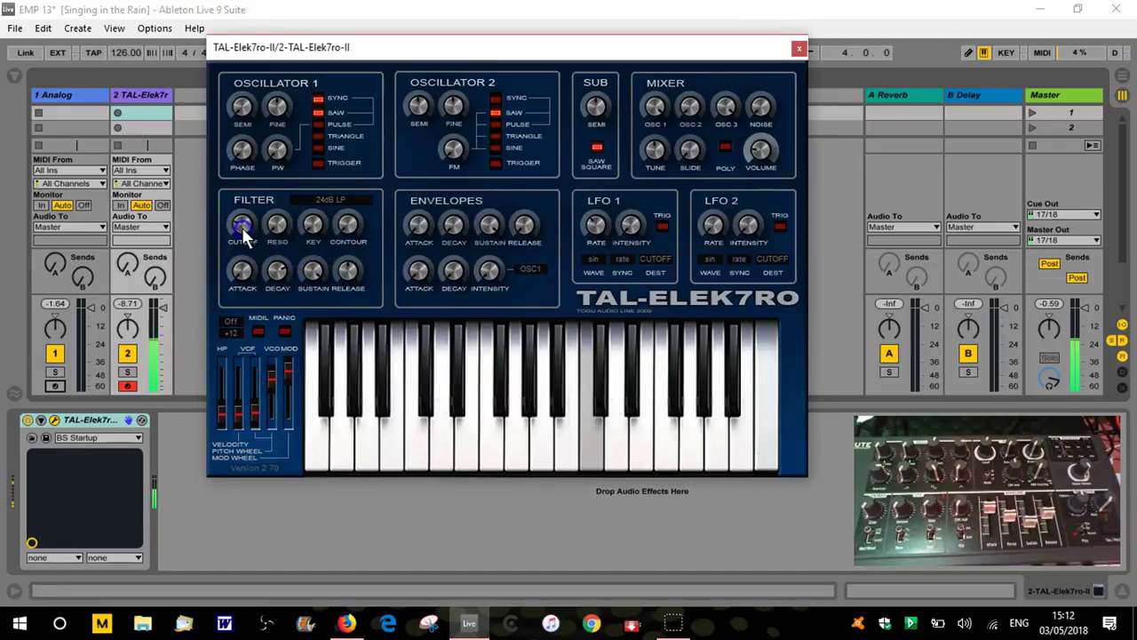
{"action": "left_click_drag", "start_coordinate": [281, 226], "coordinate": [315, 322]}
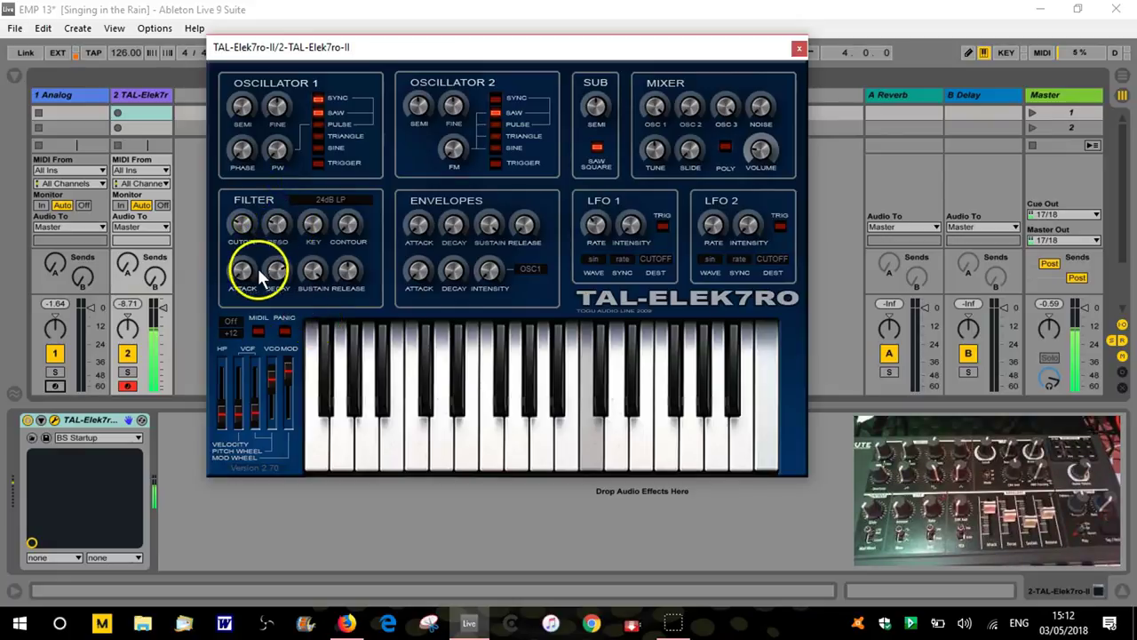
{"action": "left_click", "coordinate": [245, 223]}
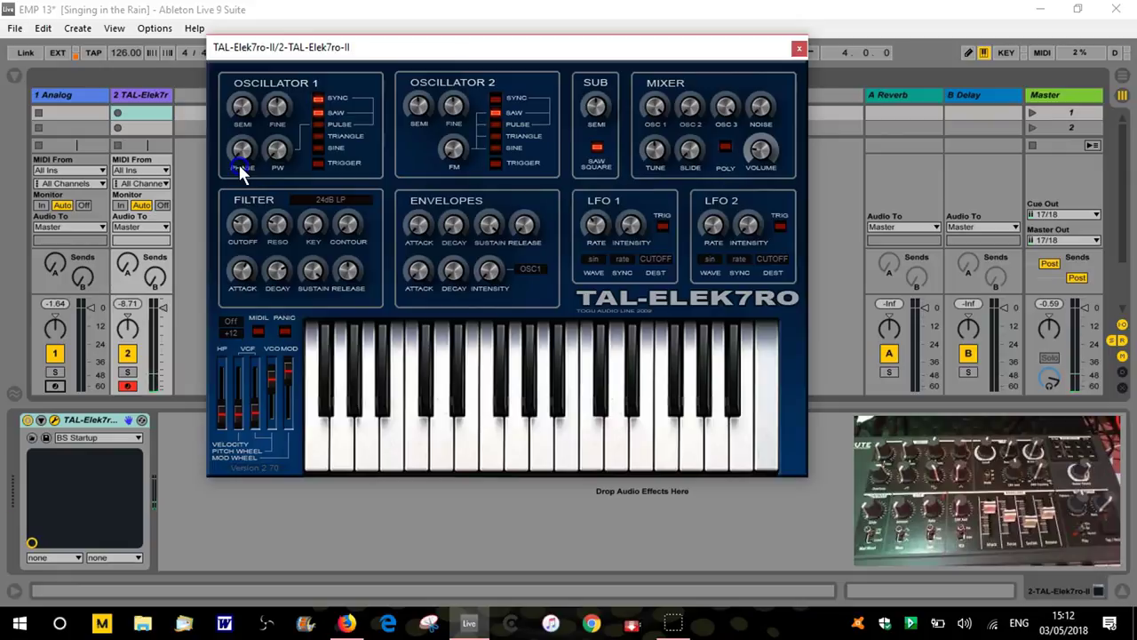
{"action": "left_click_drag", "start_coordinate": [245, 269], "coordinate": [244, 259]}
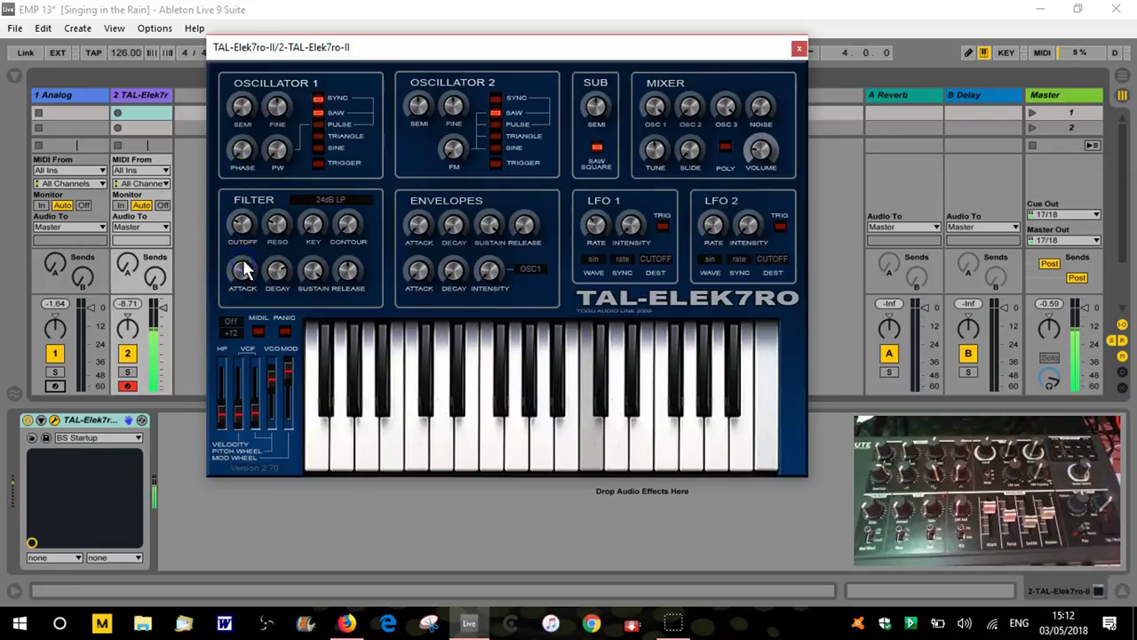
{"action": "mouse_move", "coordinate": [337, 245]}
{"action": "left_mouse_down"}
{"action": "mouse_move", "coordinate": [357, 235]}
{"action": "mouse_move", "coordinate": [342, 241]}
{"action": "left_mouse_up"}
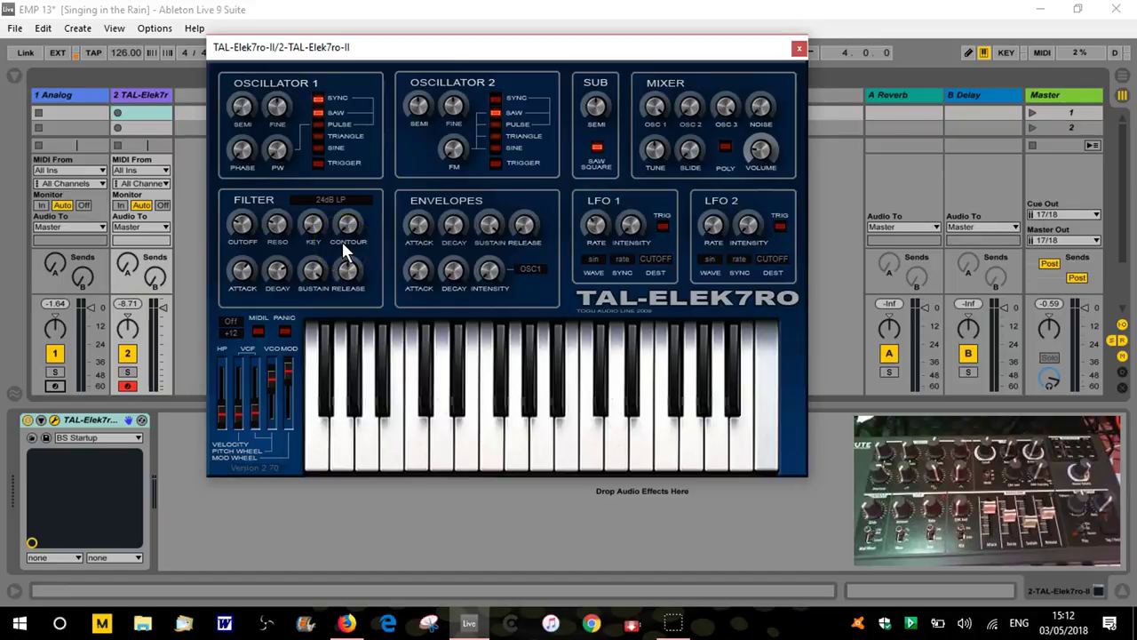
{"action": "mouse_move", "coordinate": [347, 230]}
{"action": "left_mouse_down"}
{"action": "mouse_move", "coordinate": [345, 244]}
{"action": "mouse_move", "coordinate": [310, 223]}
{"action": "mouse_move", "coordinate": [347, 233]}
{"action": "left_mouse_up"}
- Check Analog's filter envelope for comparison, and adjust the attack, decay and sustain of TAL-Elek7ro's filter envelope
{"action": "left_click", "coordinate": [61, 93]}
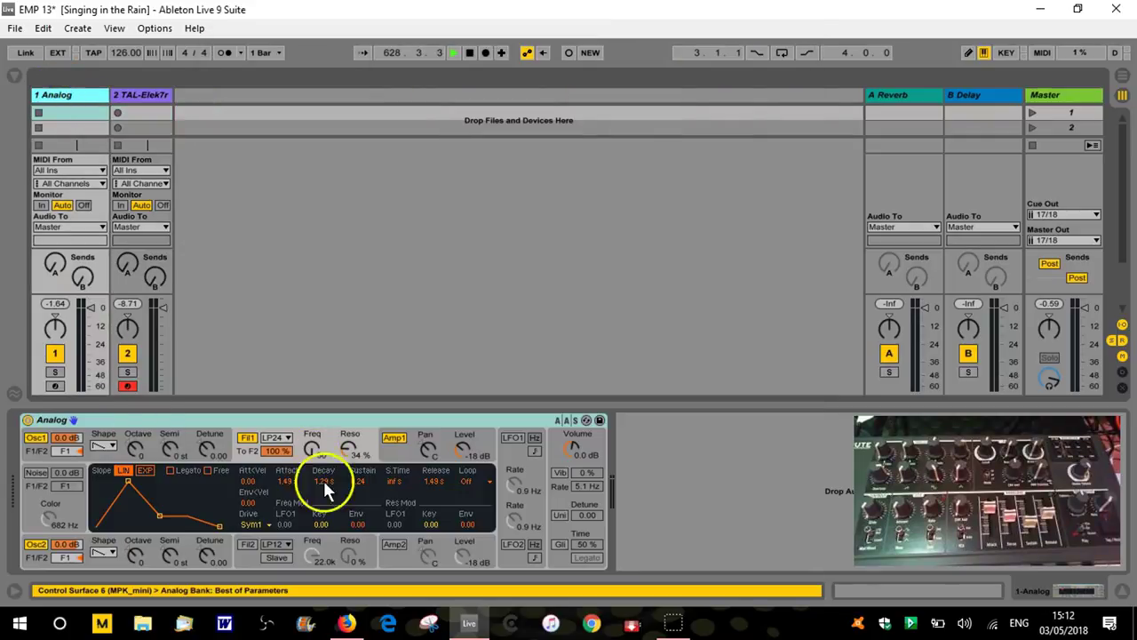
{"action": "left_click", "coordinate": [169, 110]}
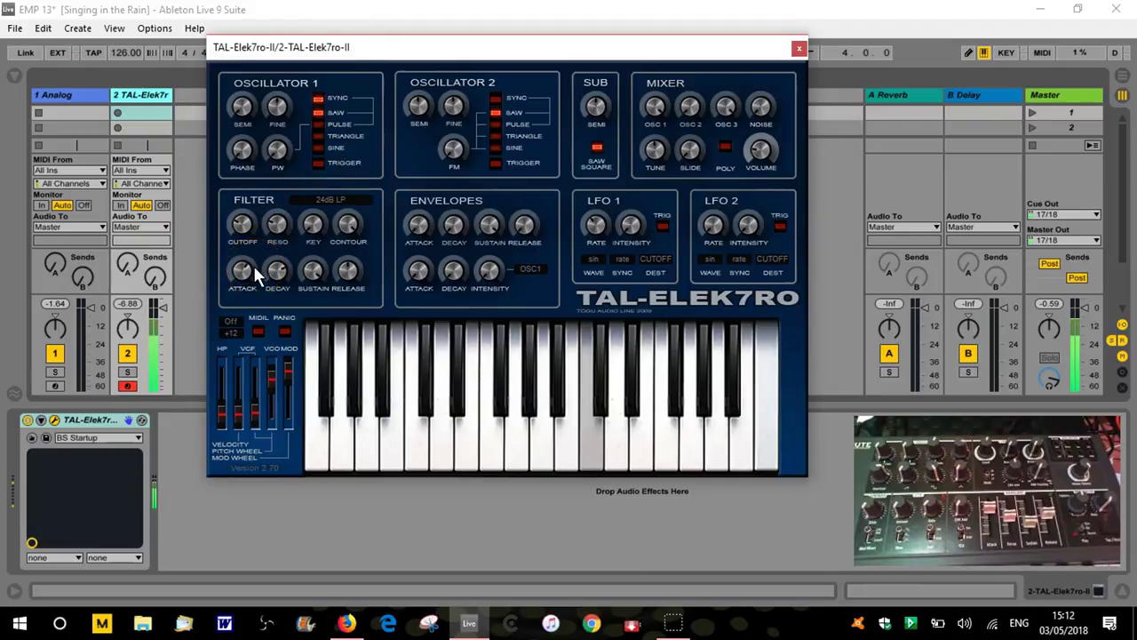
{"action": "left_click_drag", "start_coordinate": [253, 265], "coordinate": [243, 242]}
{"action": "left_click_drag", "start_coordinate": [330, 277], "coordinate": [307, 272]}
{"action": "left_click", "coordinate": [285, 274]}
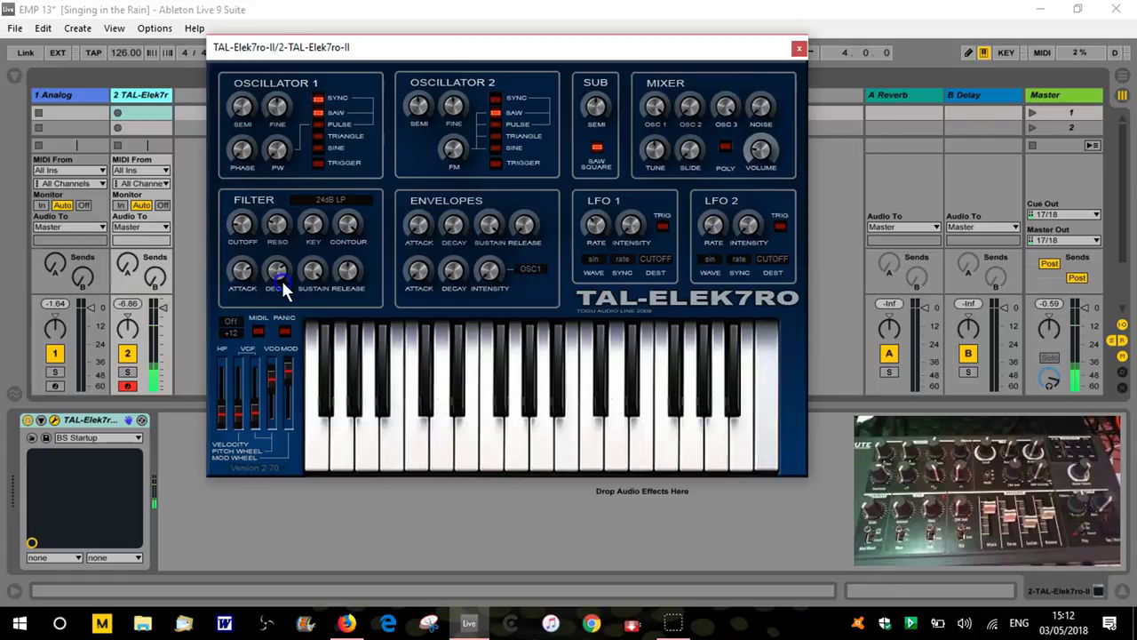
{"action": "left_click", "coordinate": [315, 349]}
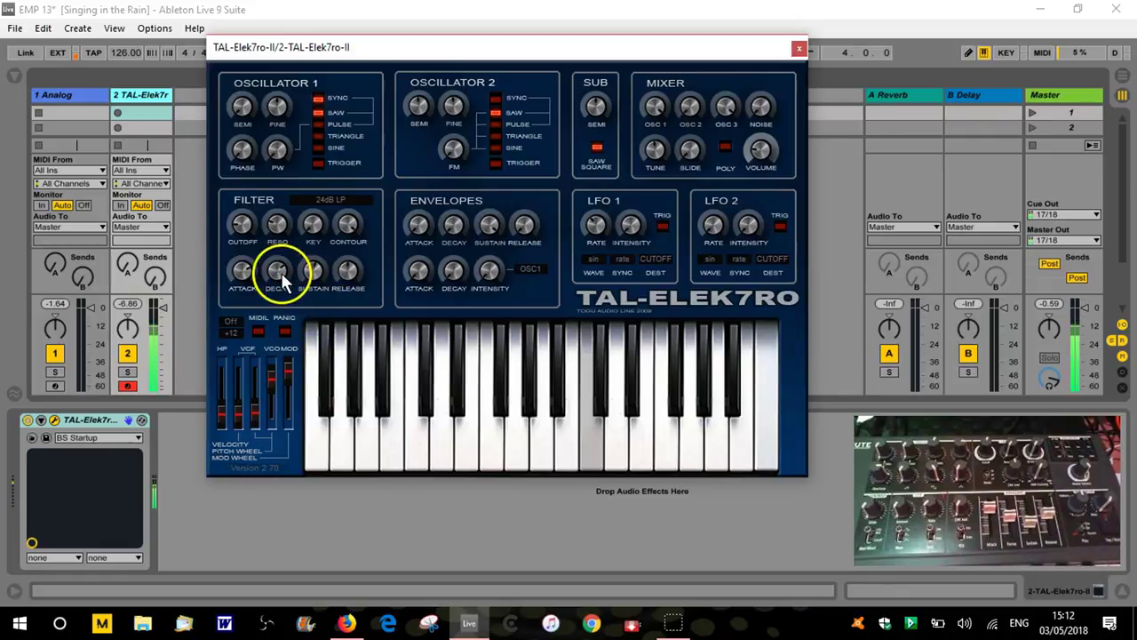
{"action": "left_click", "coordinate": [311, 279]}
- Raise the TAL-Elek7ro filter's resonance, lower its envelope sustain and lengthen its decay
{"action": "left_click_drag", "start_coordinate": [278, 229], "coordinate": [275, 197]}
{"action": "left_click", "coordinate": [277, 222]}
{"action": "left_click_drag", "start_coordinate": [310, 269], "coordinate": [314, 318]}
{"action": "left_click_drag", "start_coordinate": [274, 271], "coordinate": [279, 241]}
- Lengthen the release of TAL-Elek7ro's amplitude envelope, and adjust the filter envelope's release and contour amount
{"action": "left_click_drag", "start_coordinate": [362, 307], "coordinate": [348, 274]}
{"action": "left_click", "coordinate": [451, 268]}
{"action": "left_click", "coordinate": [332, 272]}
{"action": "left_click_drag", "start_coordinate": [525, 229], "coordinate": [528, 106]}
{"action": "left_click_drag", "start_coordinate": [343, 276], "coordinate": [350, 269]}
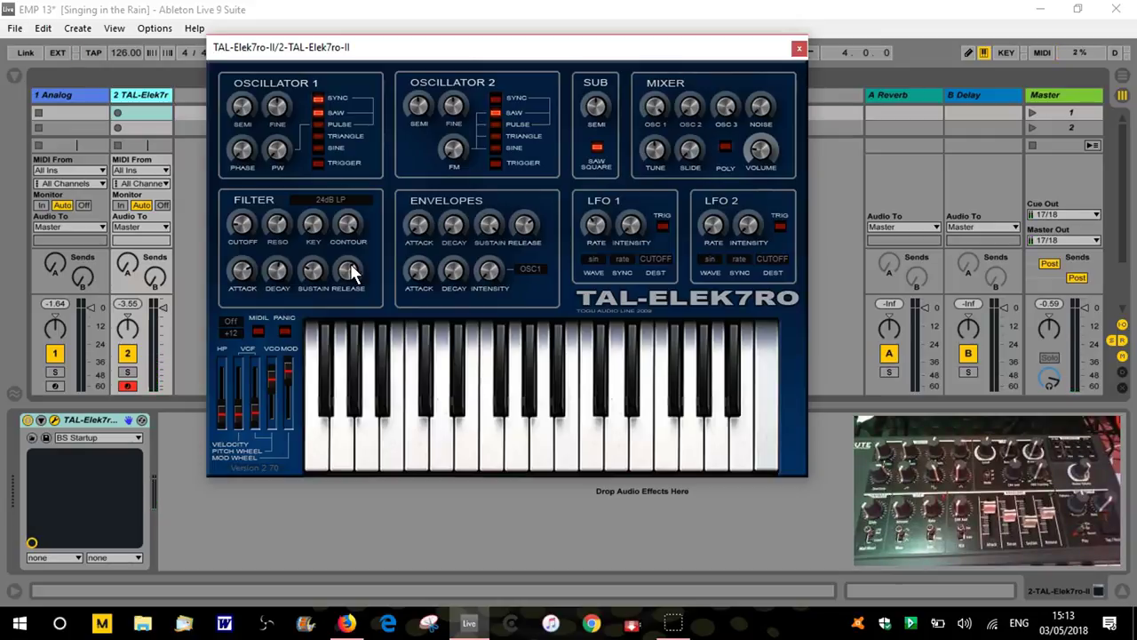
{"action": "left_click", "coordinate": [349, 224]}
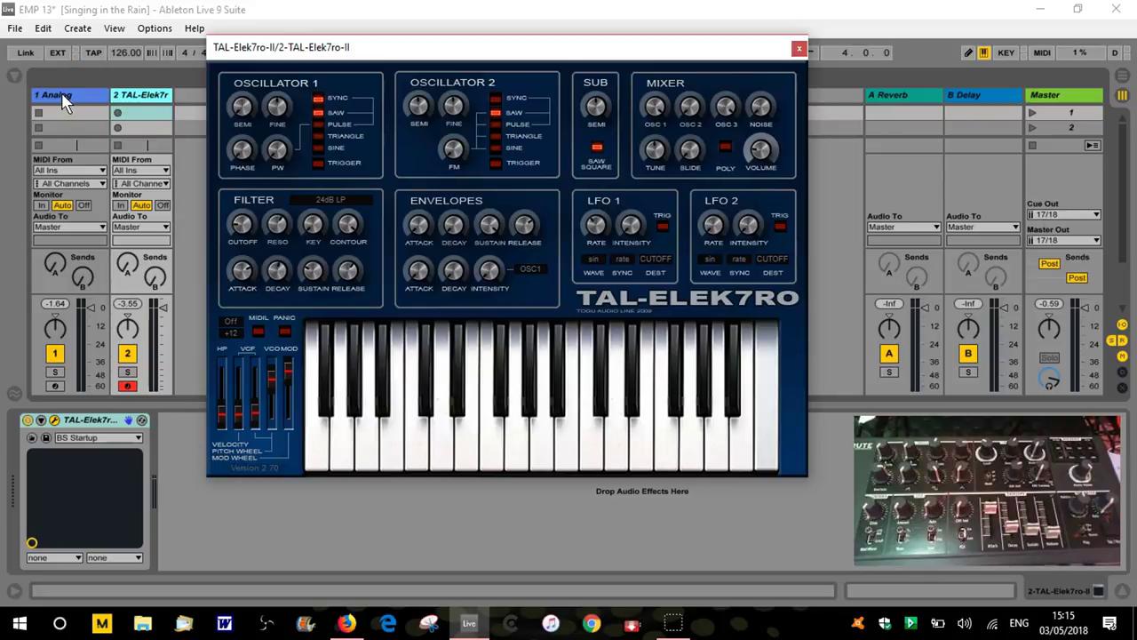
- Shift the TAL-Elek7ro window slightly and switch back to the Analog track
{"action": "left_click_drag", "start_coordinate": [393, 51], "coordinate": [411, 64]}
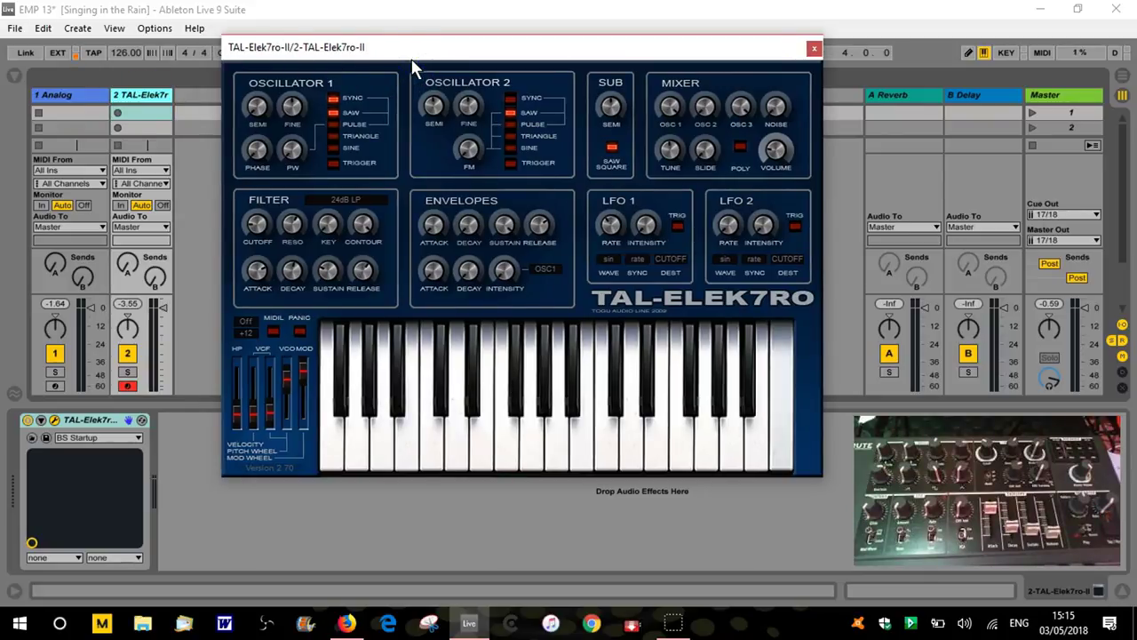
{"action": "left_click", "coordinate": [246, 158]}
{"action": "left_click", "coordinate": [358, 233]}
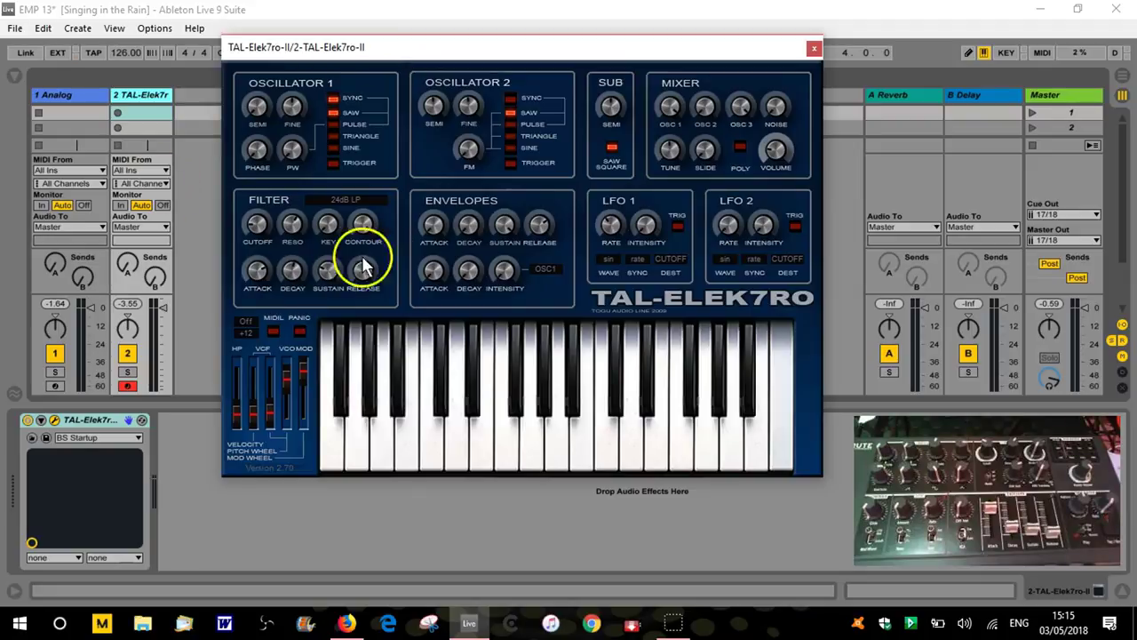
{"action": "left_click", "coordinate": [104, 156]}
{"action": "left_click", "coordinate": [76, 96]}
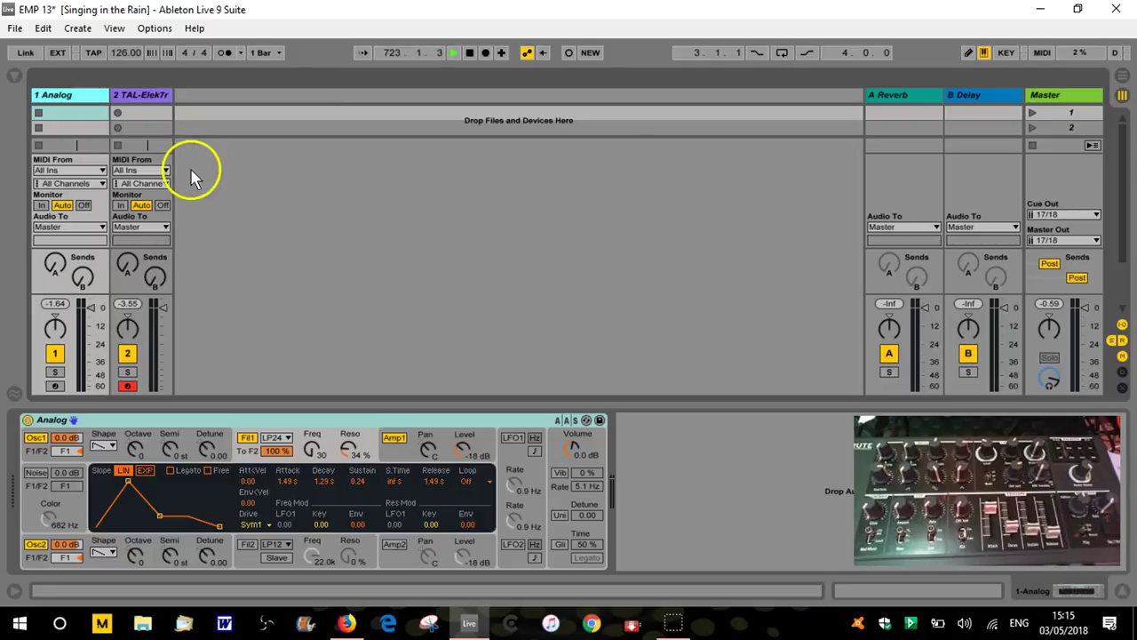
- Examine amp 1's envelope settings in Analog and return to filter 1's envelope
{"action": "left_click", "coordinate": [68, 99]}
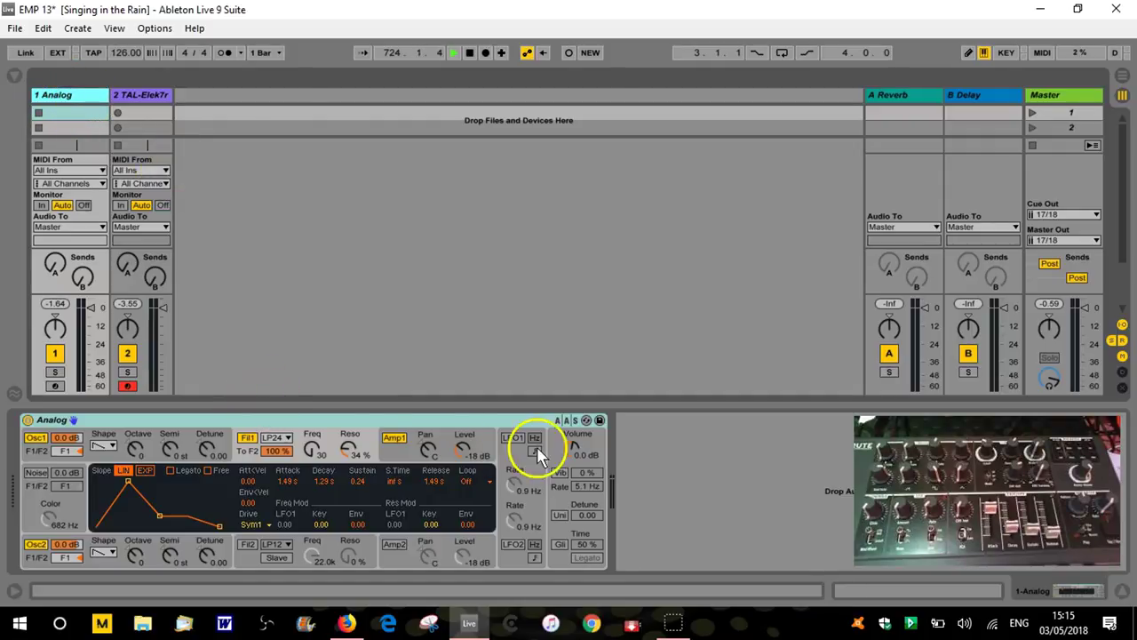
{"action": "left_click", "coordinate": [448, 440]}
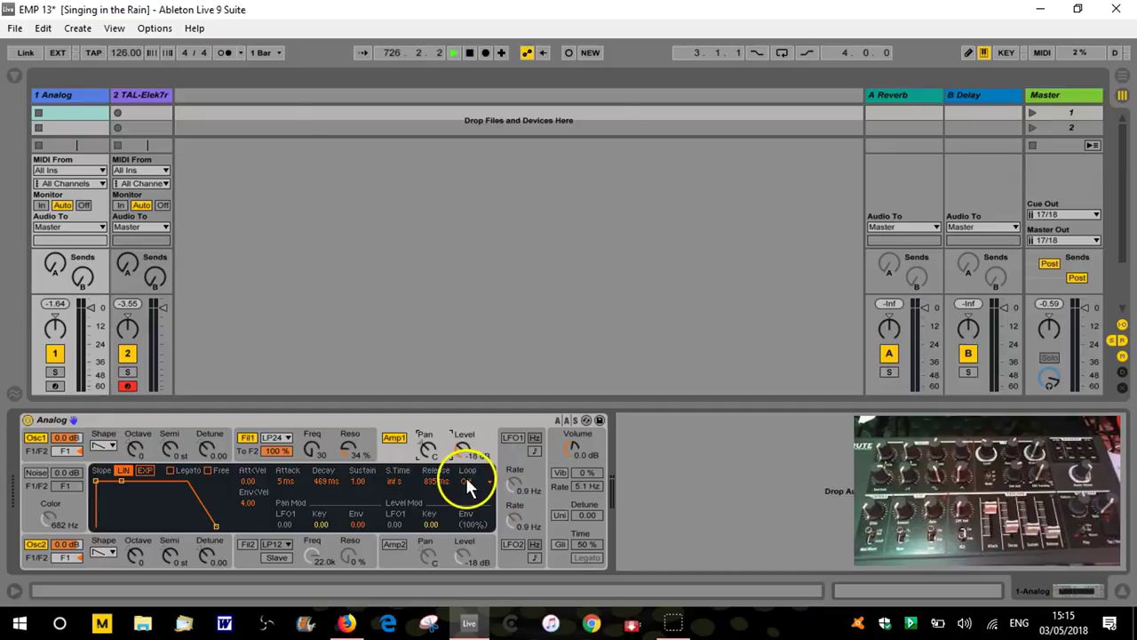
{"action": "left_click", "coordinate": [328, 439]}
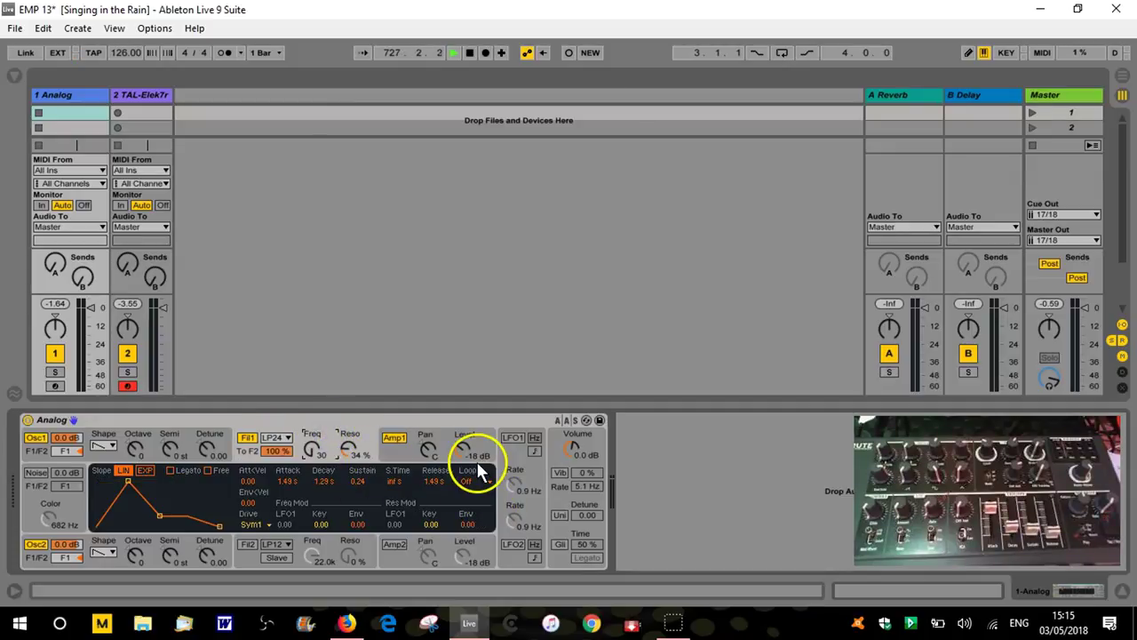
- Set filter 1's envelope loop mode to AD-R and lower its cutoff frequency to 340
{"action": "left_click", "coordinate": [488, 481]}
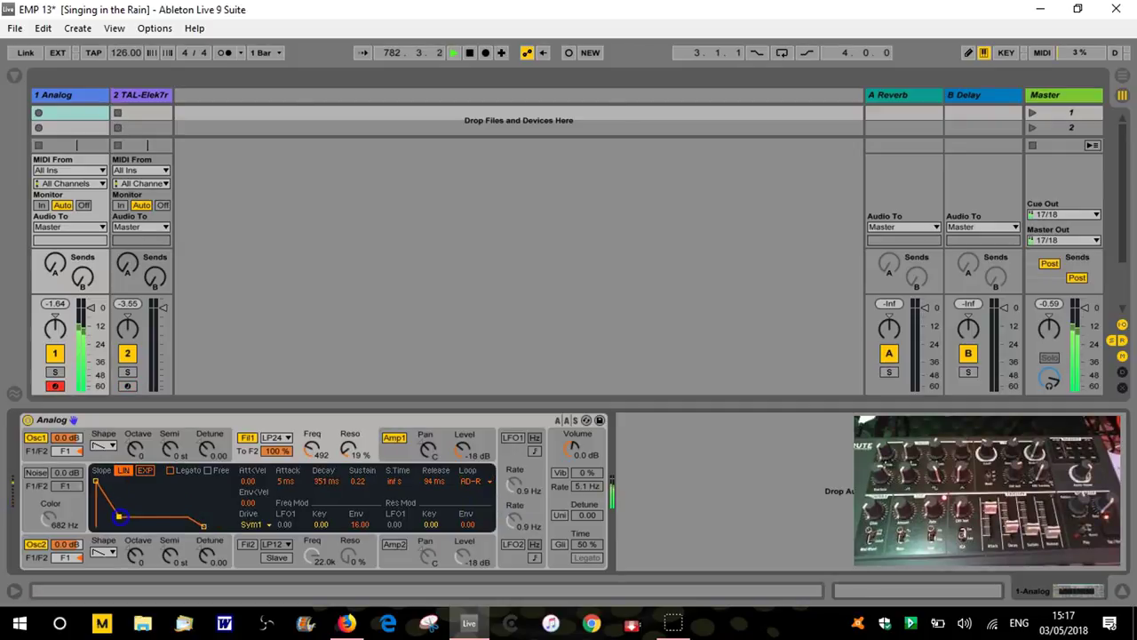
{"action": "left_click", "coordinate": [482, 483]}
{"action": "left_click", "coordinate": [481, 505]}
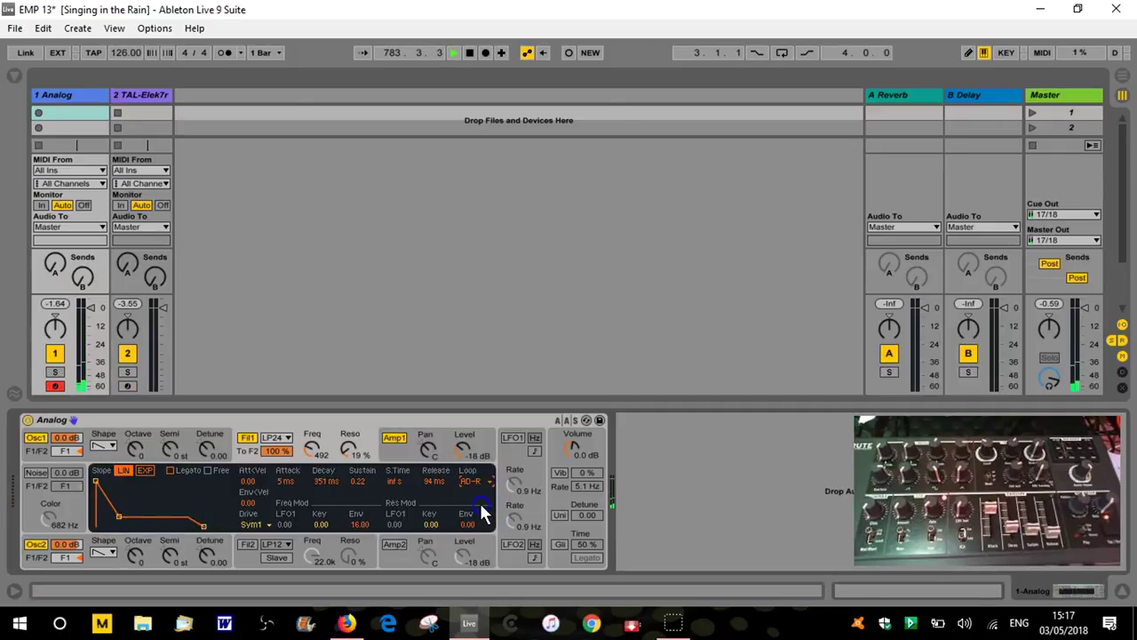
{"action": "left_click_drag", "start_coordinate": [311, 448], "coordinate": [312, 458]}
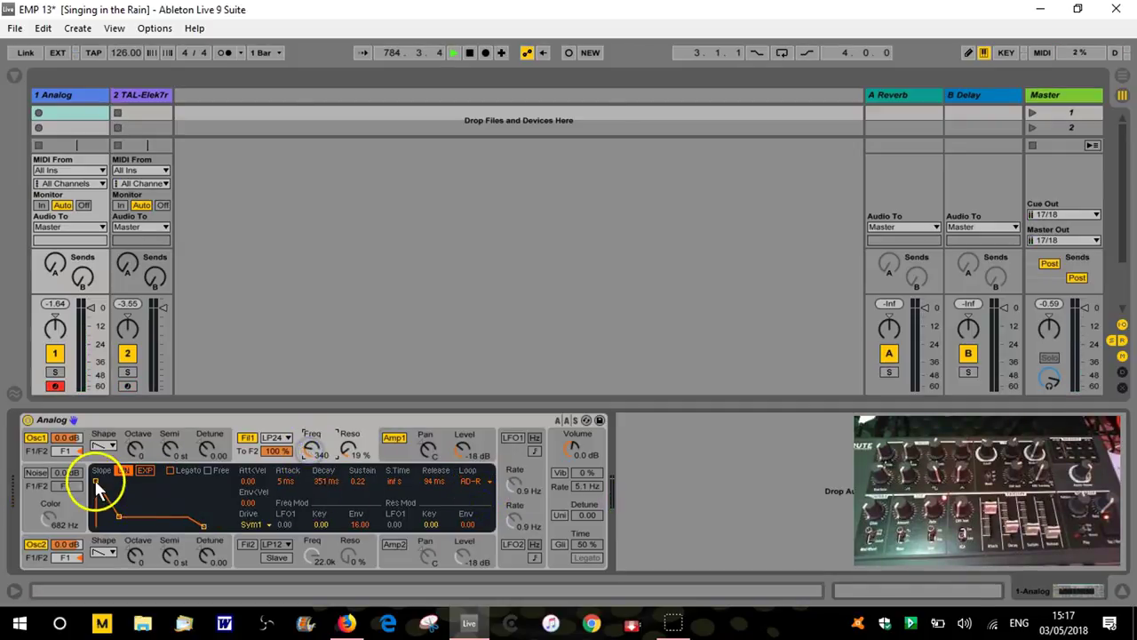
- Shape filter 1's looping envelope with a 25 ms attack, 29 ms decay, 0.04 sustain and 5 ms release
{"action": "left_click_drag", "start_coordinate": [95, 482], "coordinate": [104, 480]}
{"action": "mouse_move", "coordinate": [129, 519]}
{"action": "left_mouse_down"}
{"action": "mouse_move", "coordinate": [129, 506]}
{"action": "mouse_move", "coordinate": [123, 524]}
{"action": "left_mouse_up"}
{"action": "left_click_drag", "start_coordinate": [105, 480], "coordinate": [114, 518]}
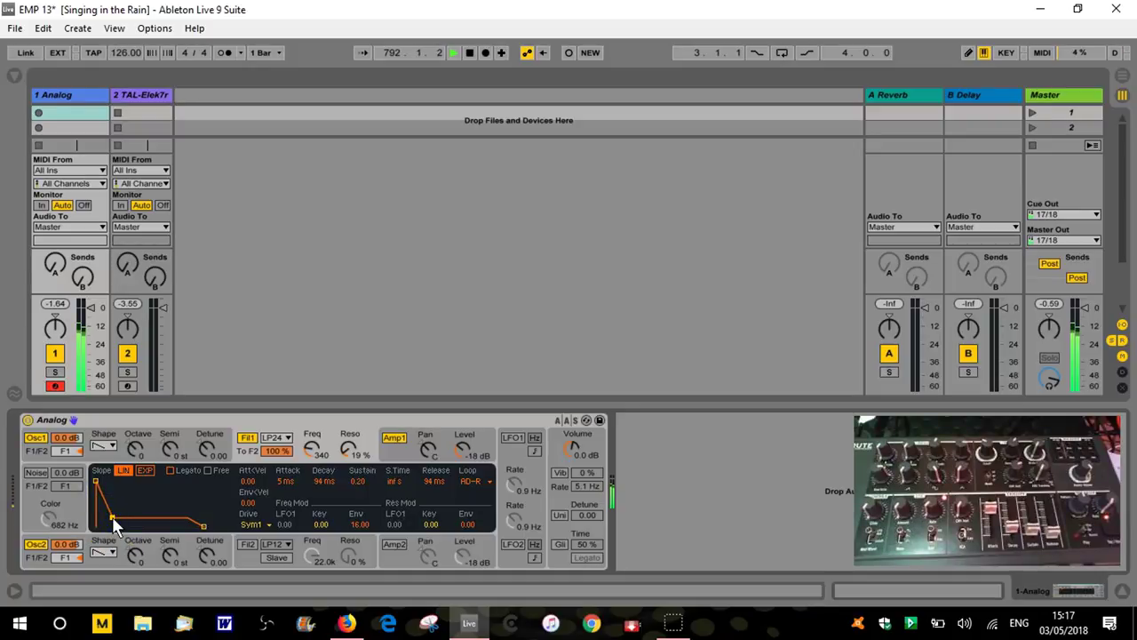
{"action": "left_click_drag", "start_coordinate": [96, 480], "coordinate": [105, 482]}
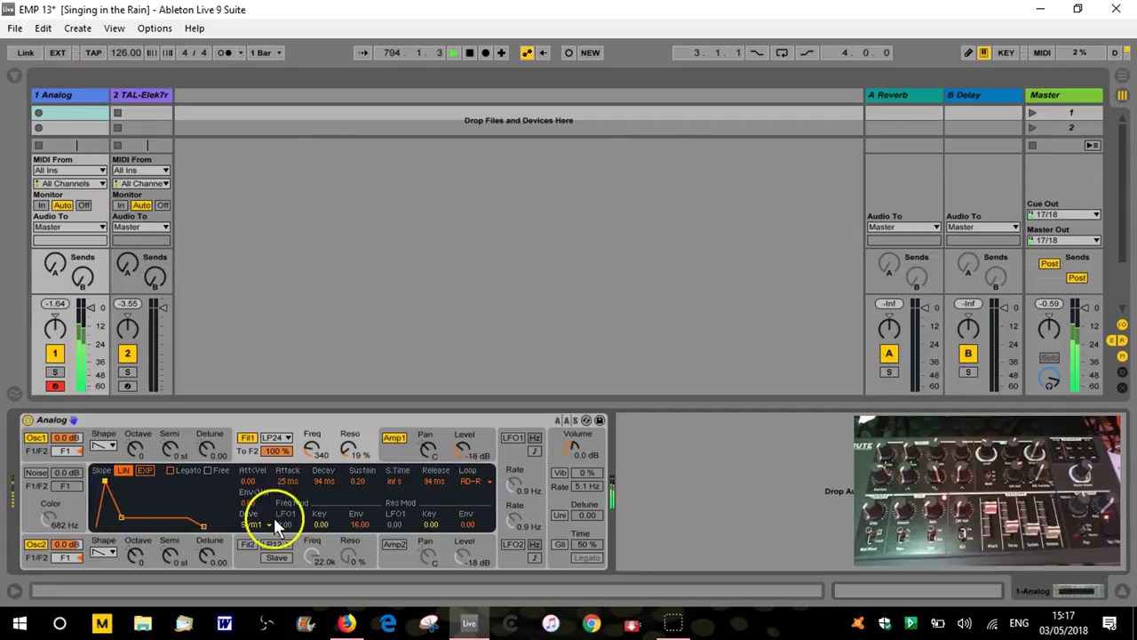
{"action": "left_click_drag", "start_coordinate": [202, 526], "coordinate": [187, 526]}
{"action": "mouse_move", "coordinate": [117, 517]}
{"action": "left_mouse_down"}
{"action": "mouse_move", "coordinate": [131, 510]}
{"action": "mouse_move", "coordinate": [115, 525]}
{"action": "left_mouse_up"}
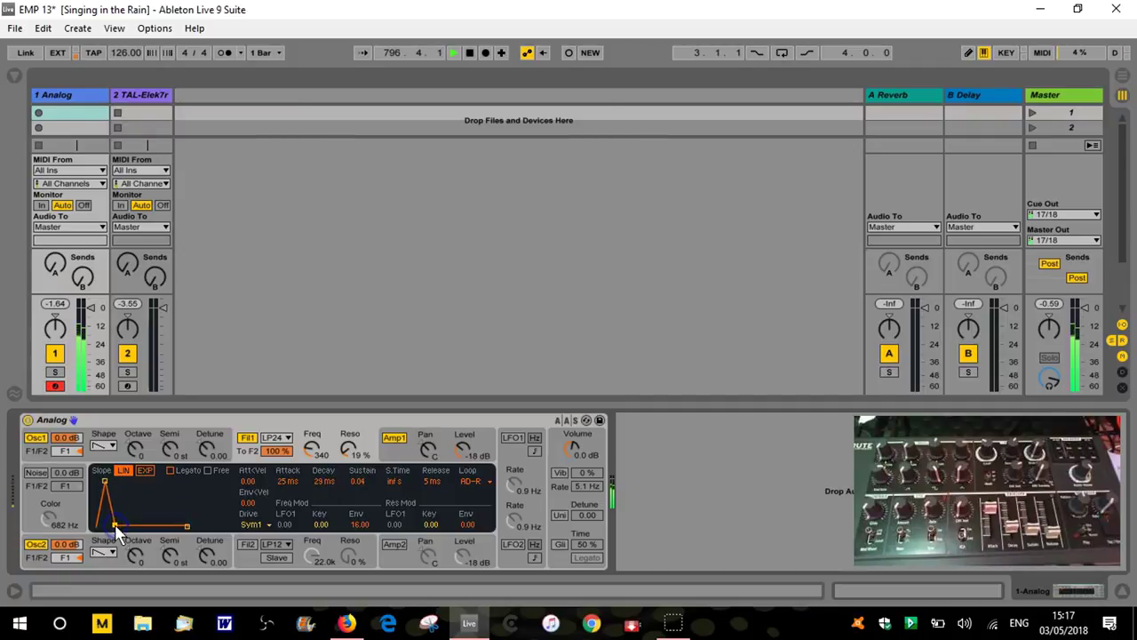
- Set filter 1's resonance to 71 % and cutoff to 106, with a 146 ms attack, 10 ms decay and 0.15 sustain
{"action": "left_click", "coordinate": [343, 449]}
{"action": "left_click_drag", "start_coordinate": [348, 450], "coordinate": [309, 446]}
{"action": "left_click_drag", "start_coordinate": [104, 481], "coordinate": [113, 480]}
{"action": "left_click_drag", "start_coordinate": [124, 524], "coordinate": [119, 520]}
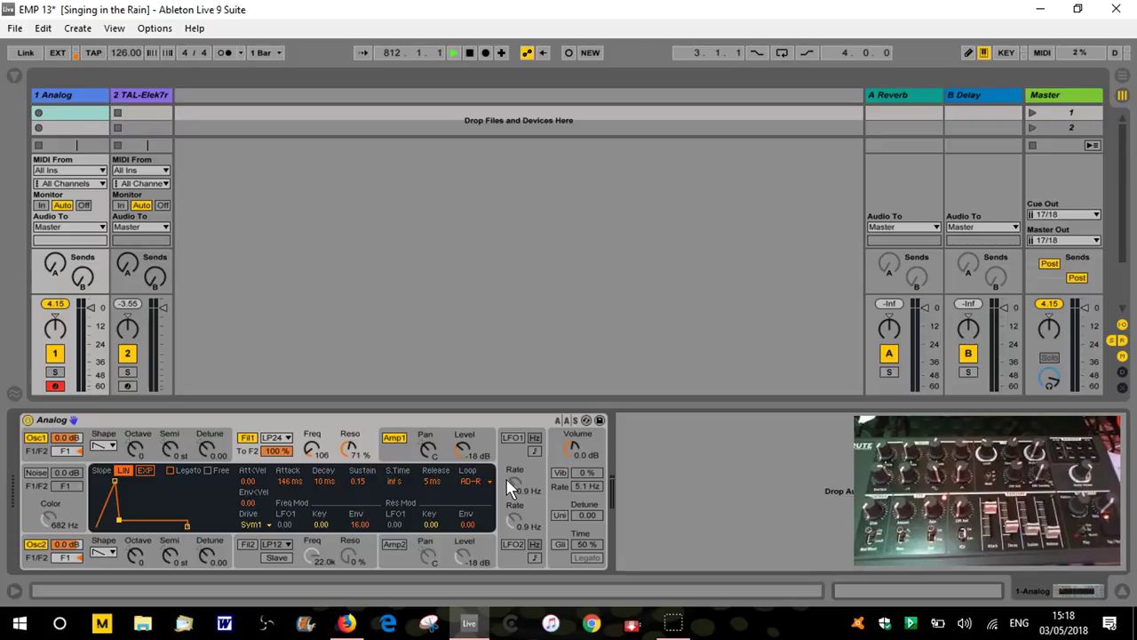
{"action": "left_click", "coordinate": [436, 490]}
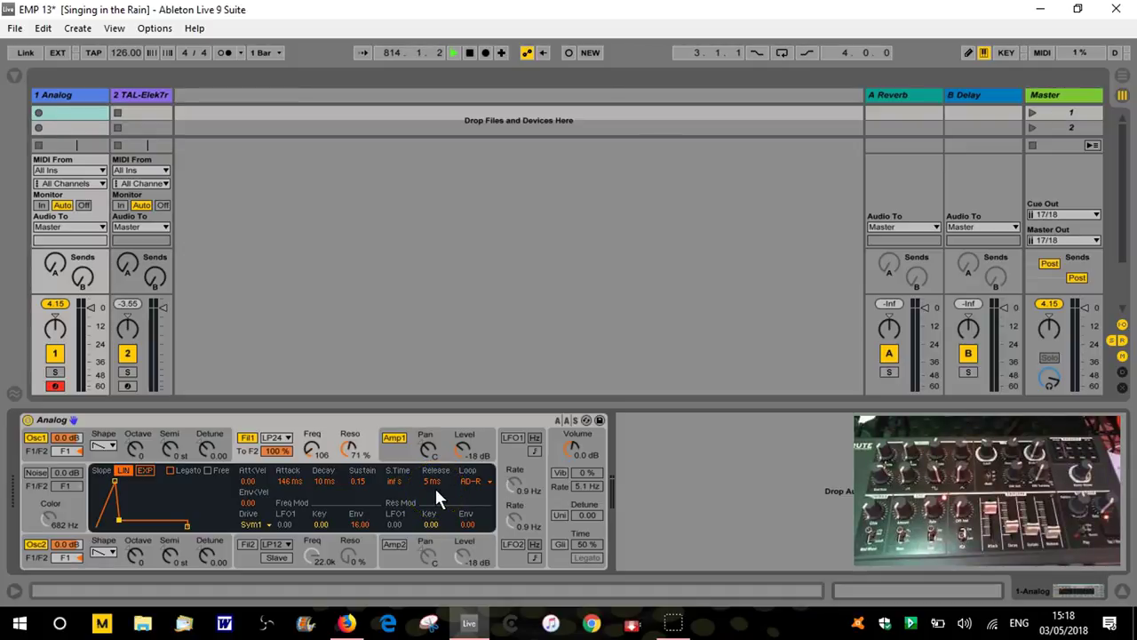